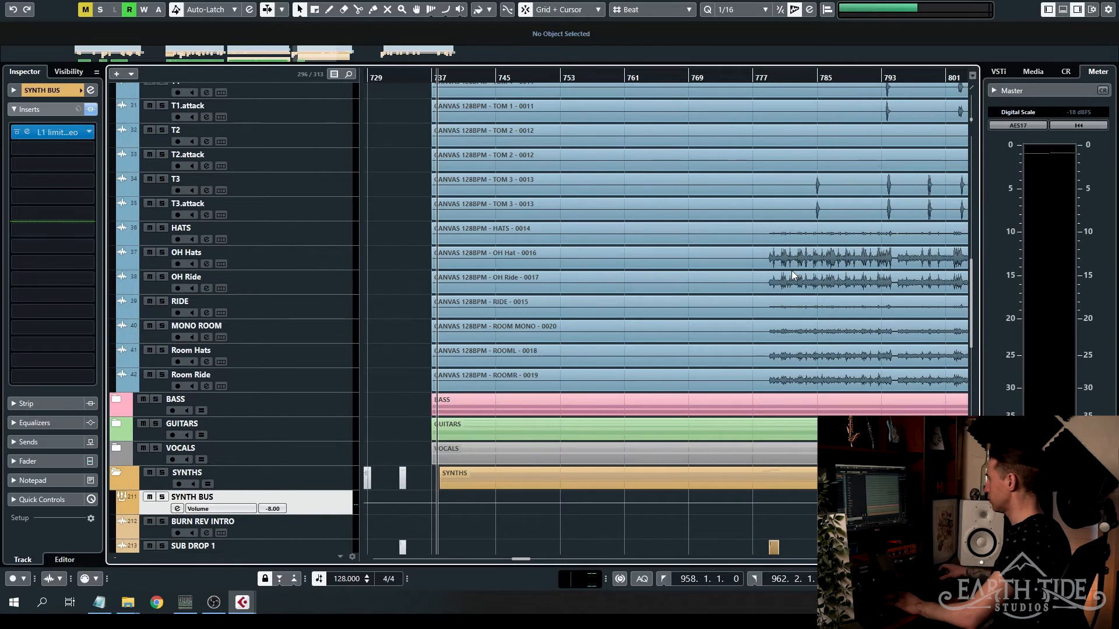
# Step: Examine the synth and orchestral tracks in the SYNTHS folder across the song section starting at bar 737
pyautogui.scroll(-8, 791, 270)
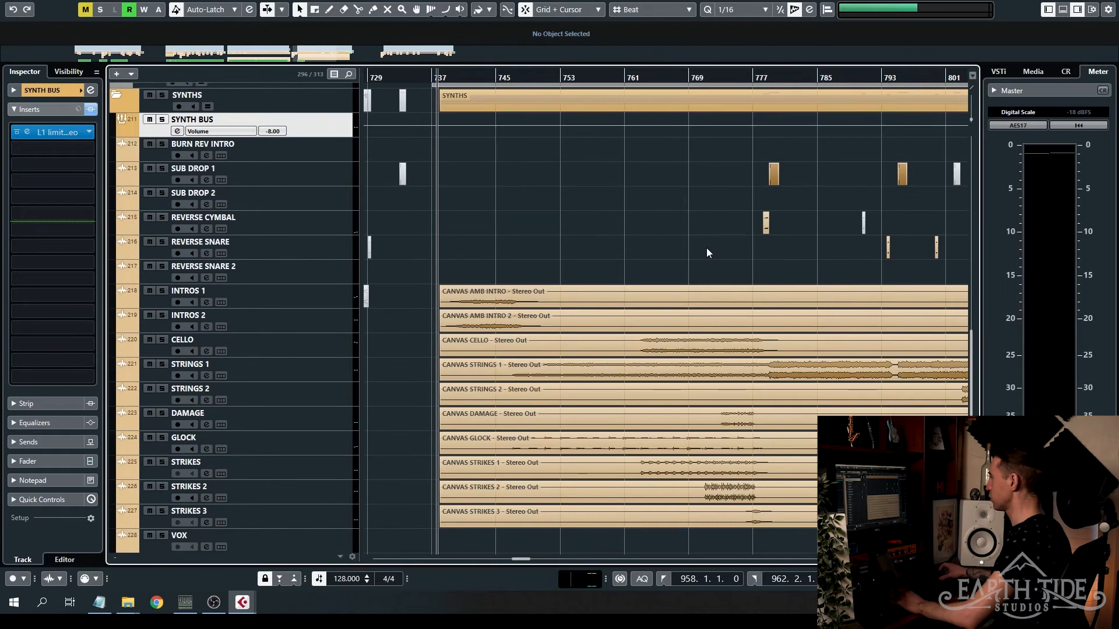
pyautogui.hscroll(5, 706, 248)
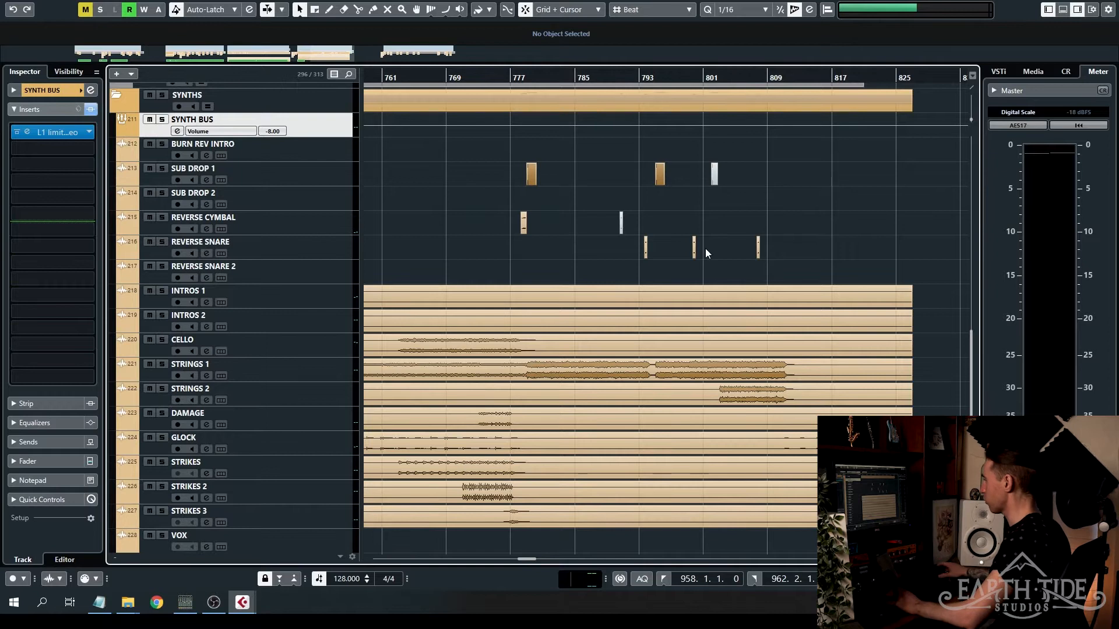
pyautogui.scroll(-5, 704, 248)
pyautogui.hscroll(-5, 704, 249)
pyautogui.scroll(2, 634, 318)
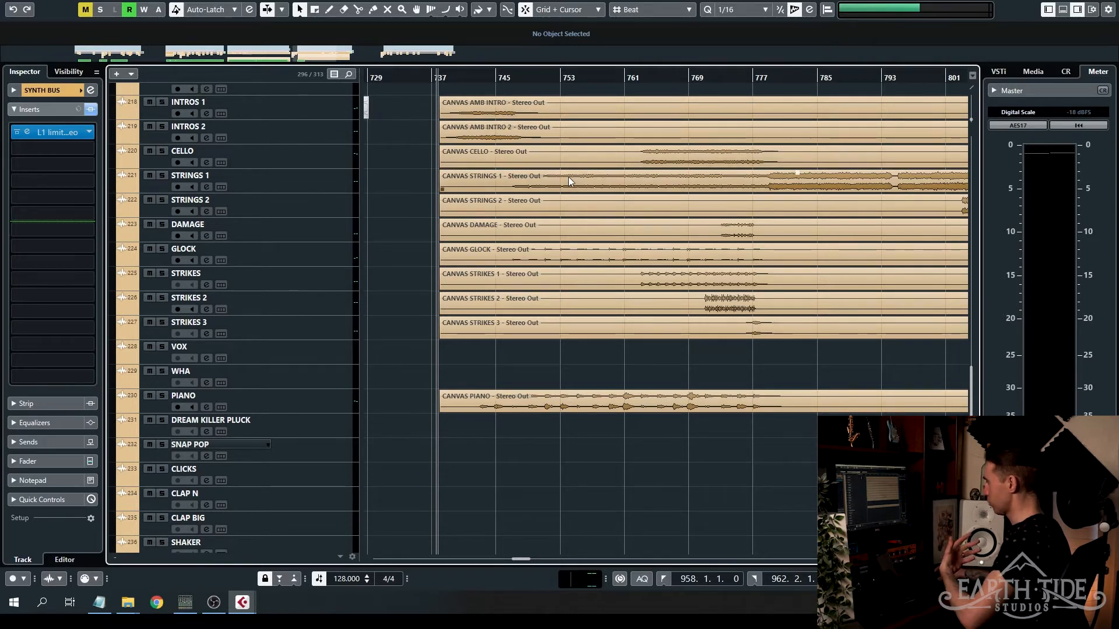
pyautogui.hscroll(4, 596, 191)
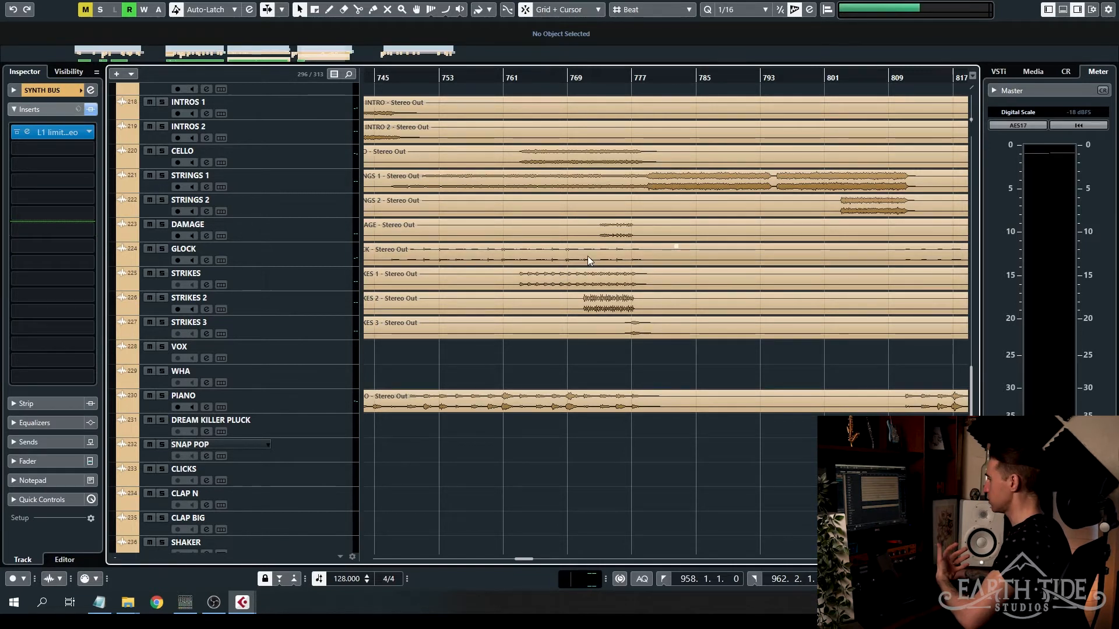
pyautogui.scroll(4, 665, 333)
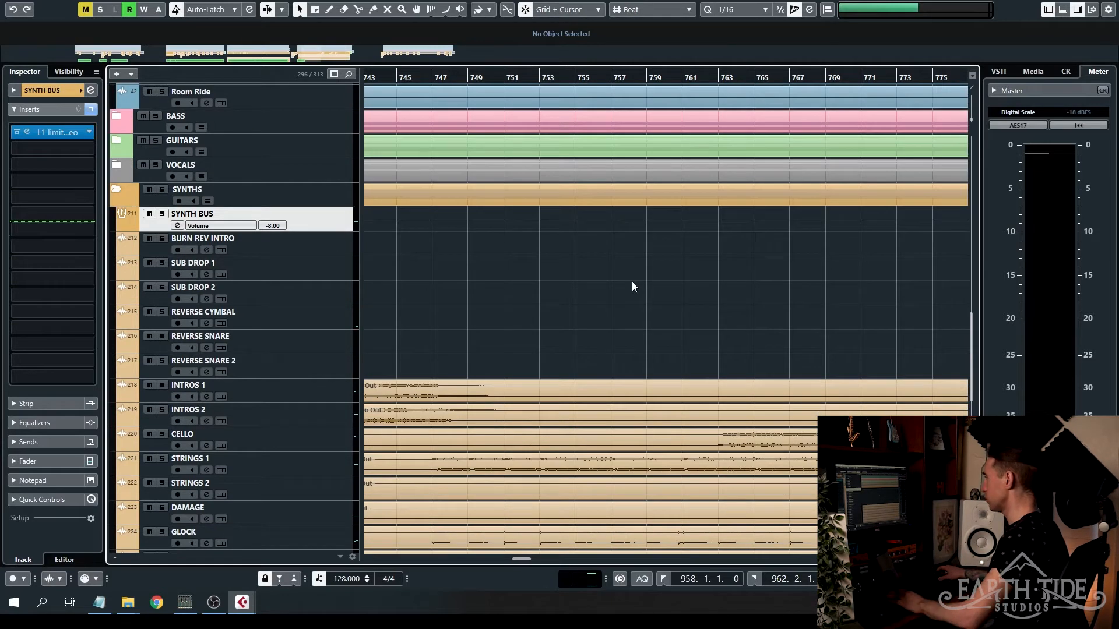
pyautogui.hscroll(-3, 632, 282)
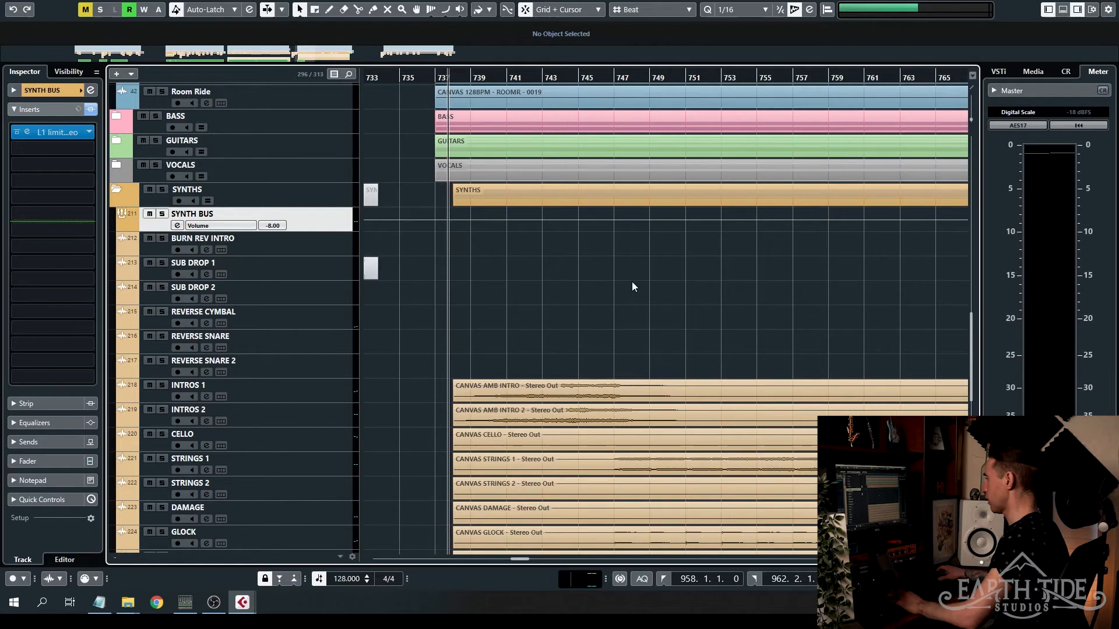
pyautogui.scroll(-4, 631, 282)
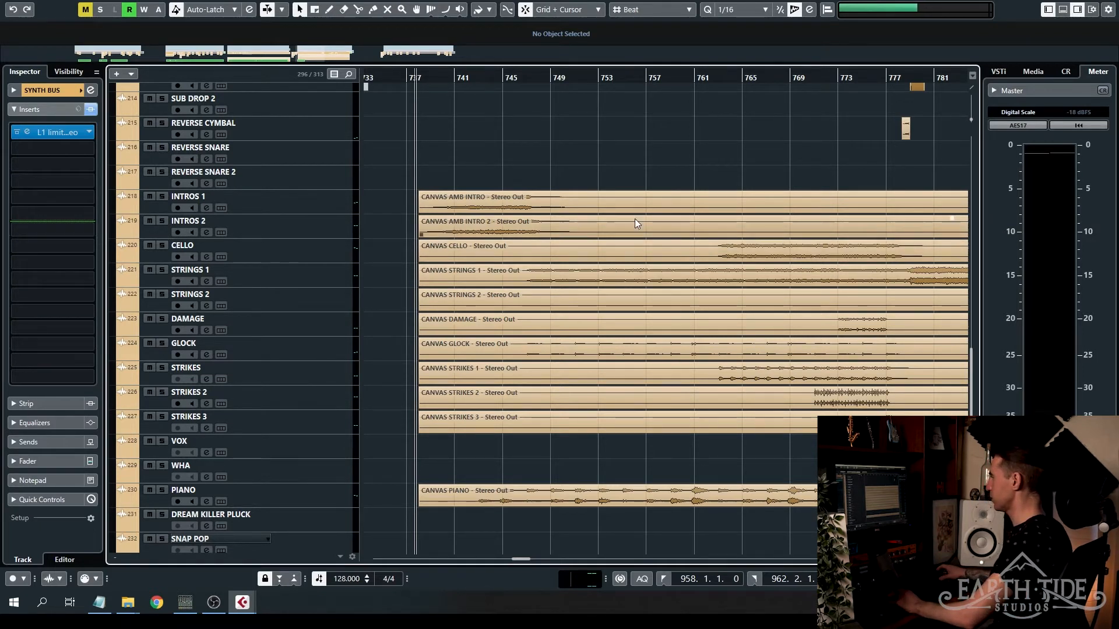
pyautogui.scroll(2, 480, 222)
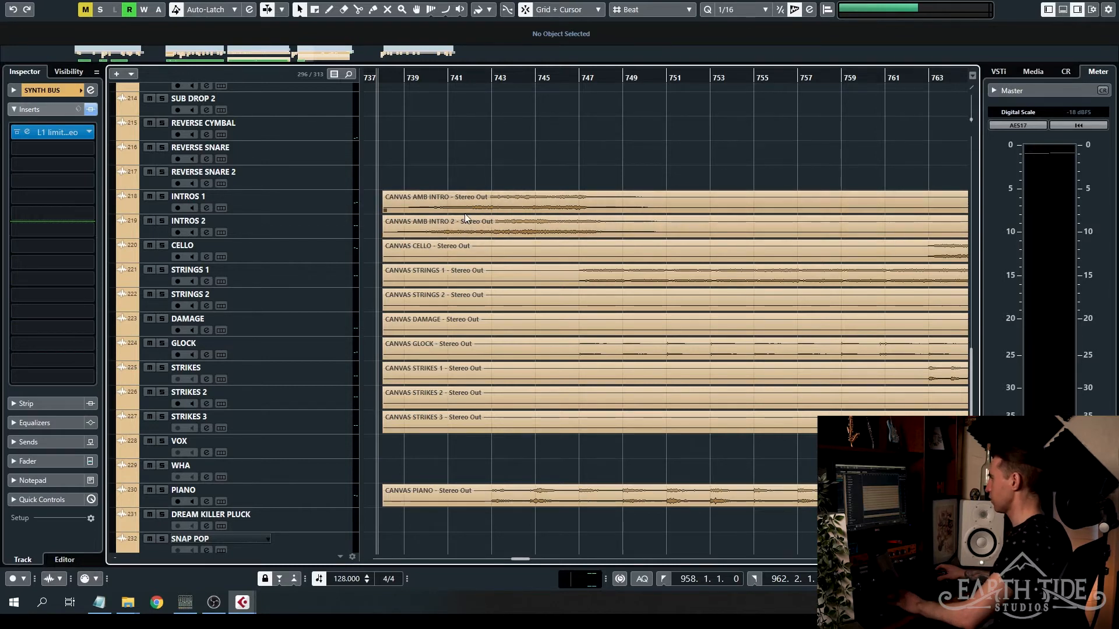
# Step: Solo the INTROS 1 track, listen to it from about bar 739, and clear the solo
pyautogui.click(309, 201)
pyautogui.click(299, 225)
pyautogui.keyDown('ctrl'); pyautogui.click(310, 209); pyautogui.keyUp('ctrl')
pyautogui.click(162, 196)
pyautogui.click(414, 78)
pyautogui.press('space')
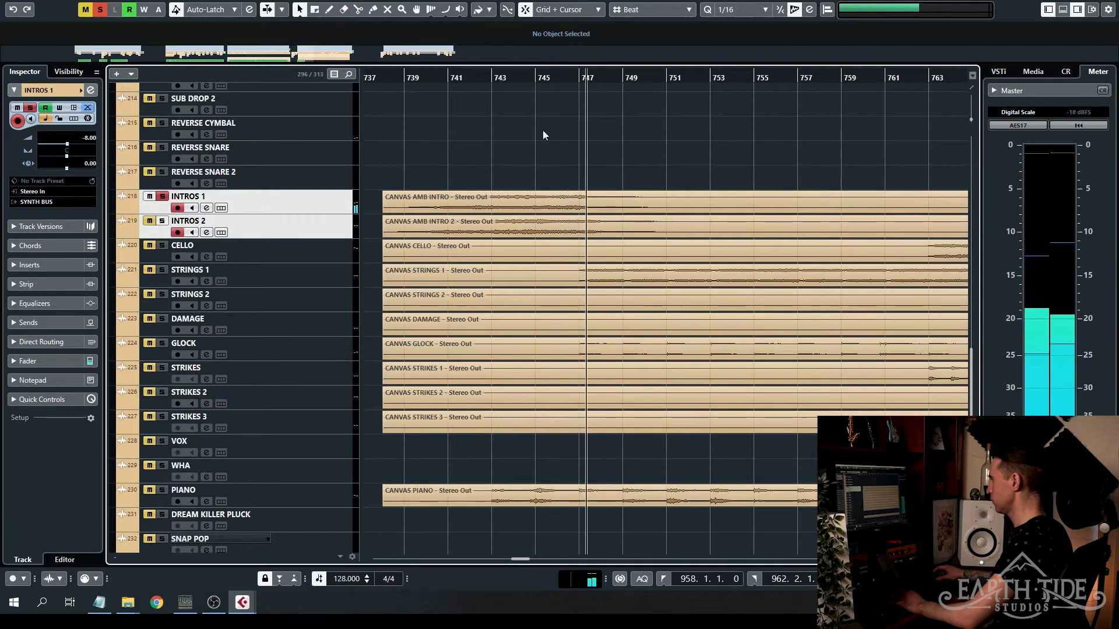
pyautogui.press('space')
pyautogui.click(162, 196)
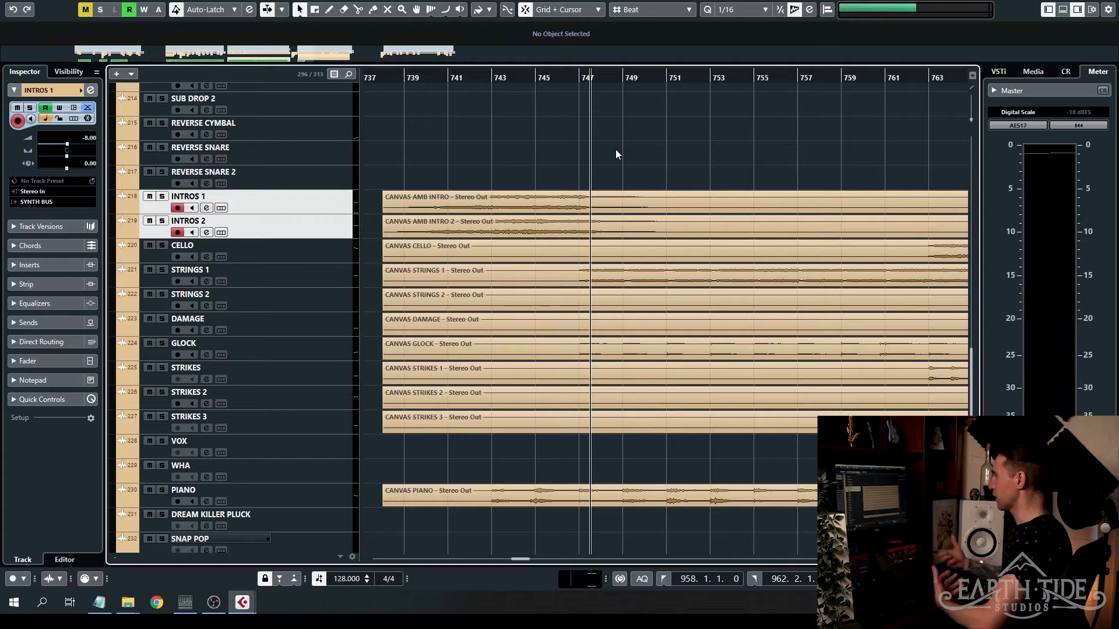
# Step: Expand the GUITARS folder and review the clean guitar tracks
pyautogui.scroll(10, 582, 423)
pyautogui.scroll(-4, 517, 390)
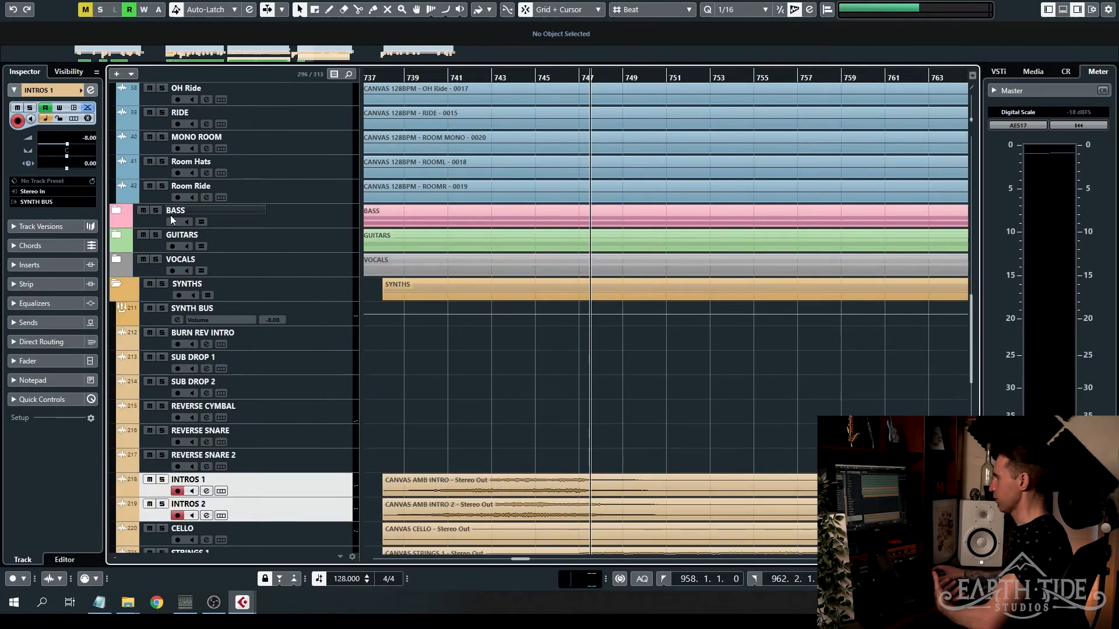
pyautogui.click(117, 234)
pyautogui.scroll(-3, 595, 265)
pyautogui.scroll(-9, 610, 250)
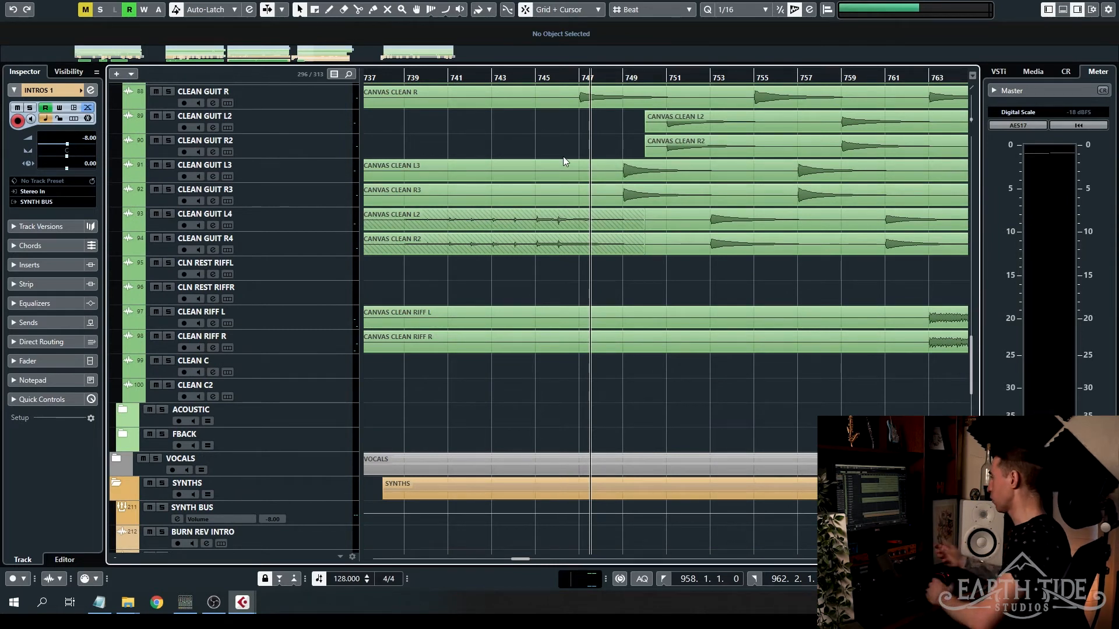
# Step: Solo the INTROS 2 track and listen to it from about bar 739
pyautogui.scroll(-10, 590, 222)
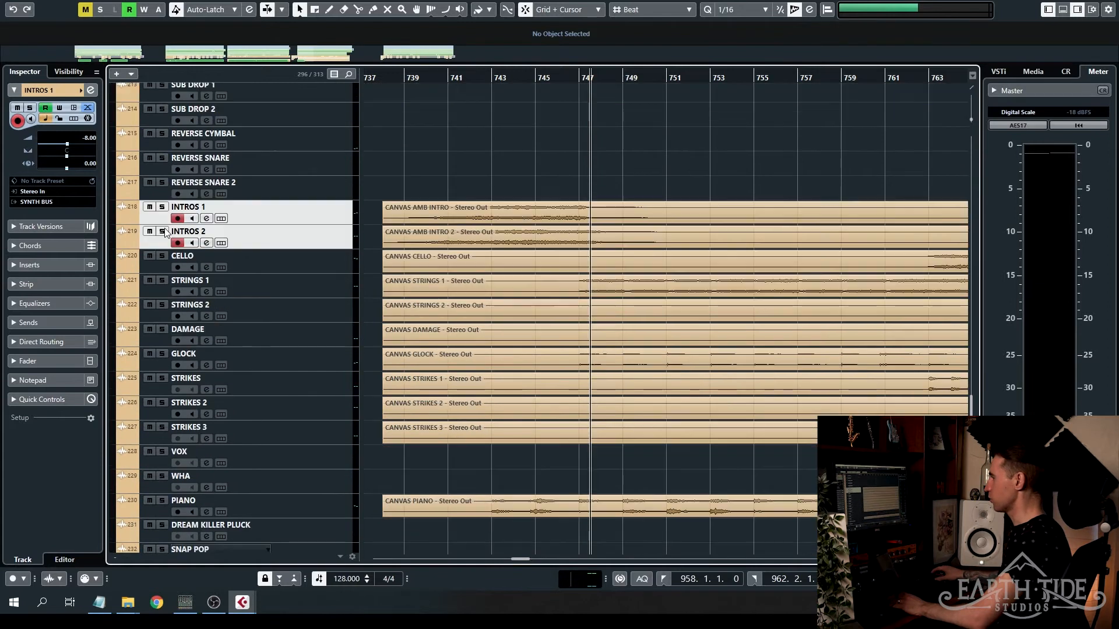
pyautogui.click(162, 231)
pyautogui.click(413, 78)
pyautogui.press('space')
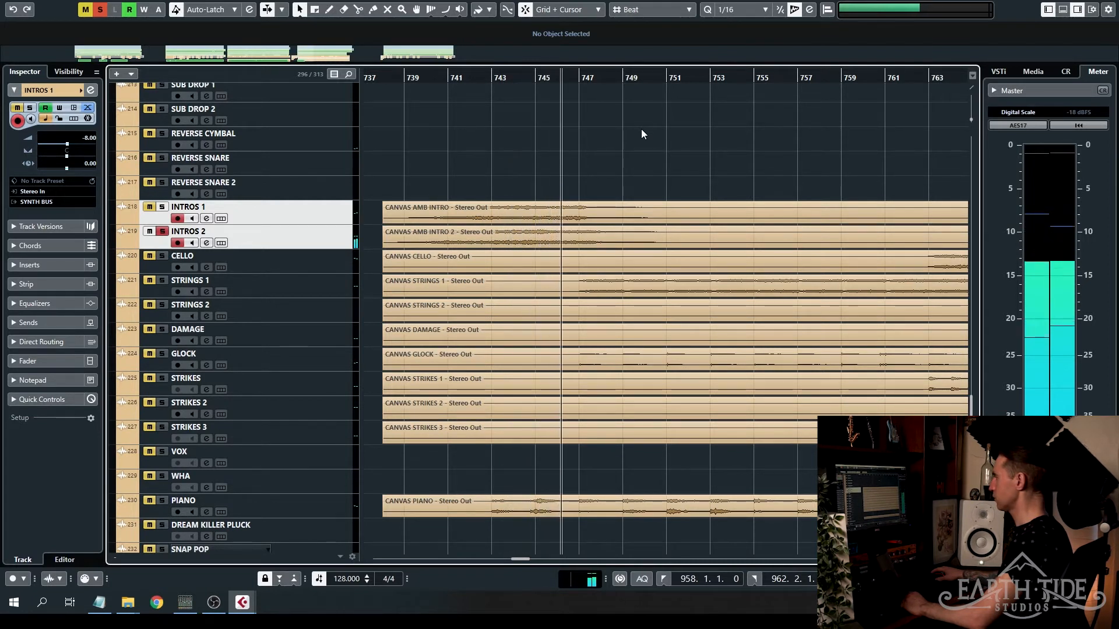
pyautogui.press('space')
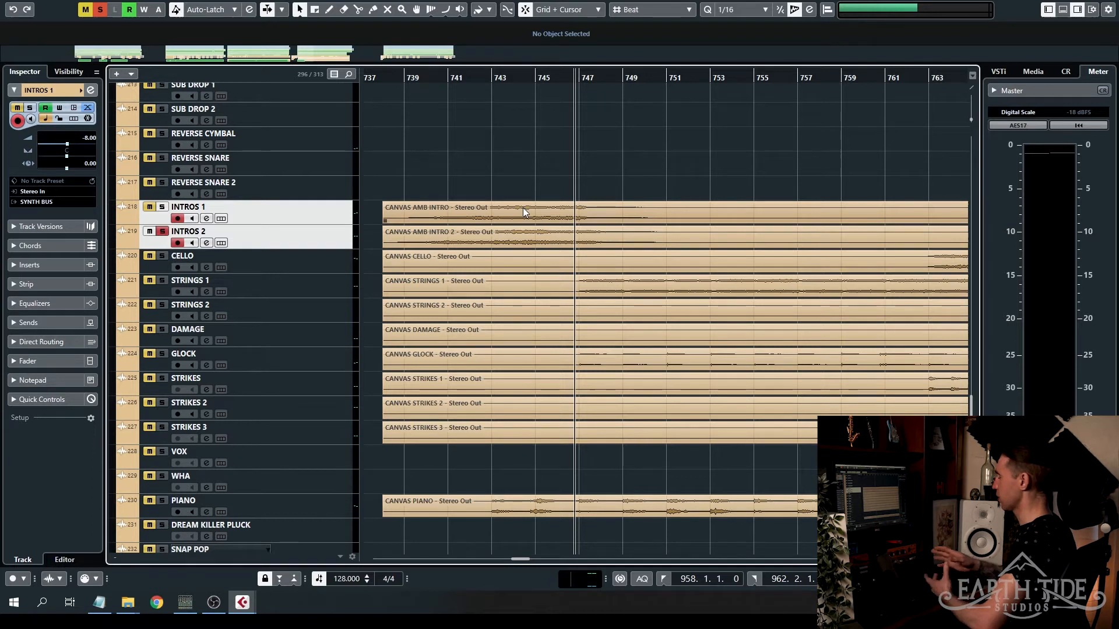
# Step: Solo the PIANO track, select it, and listen to it from just before bar 743
pyautogui.scroll(-4, 522, 207)
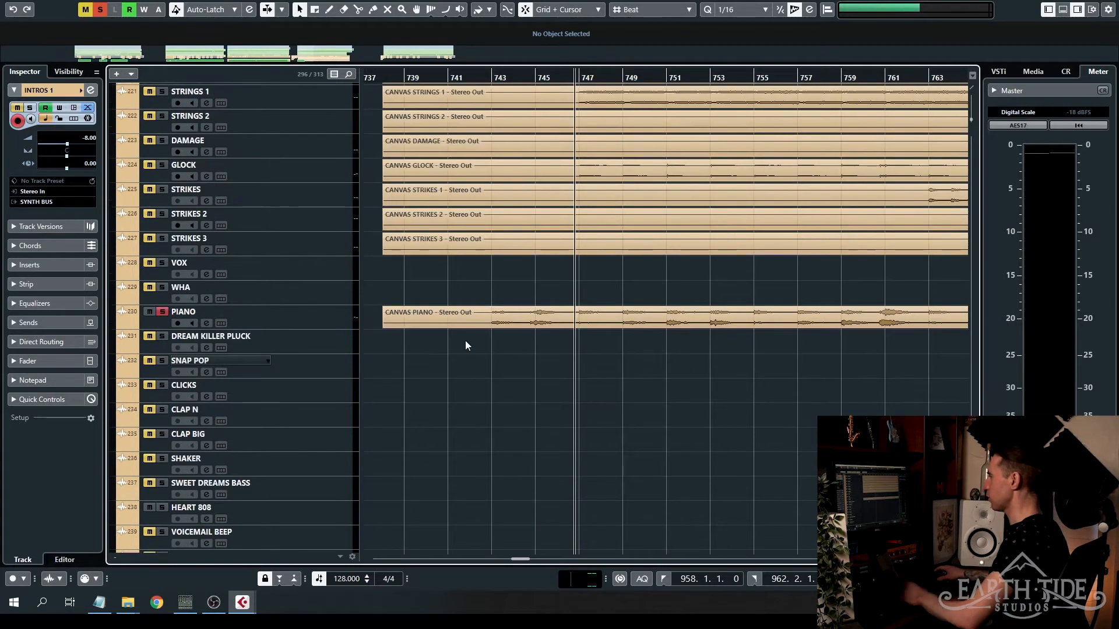
pyautogui.click(487, 81)
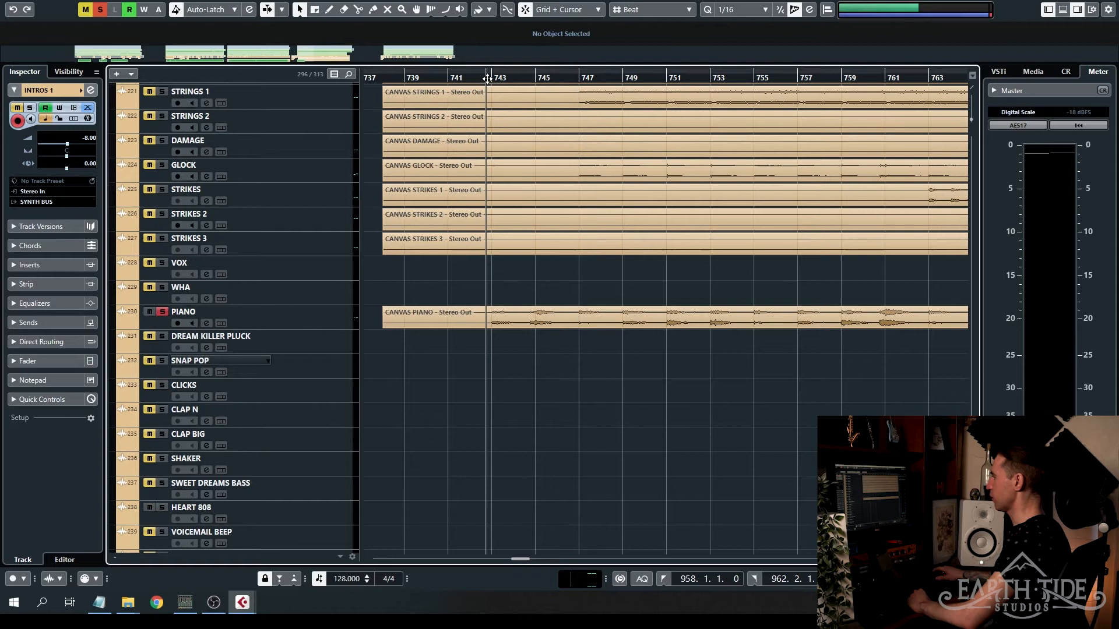
pyautogui.click(320, 317)
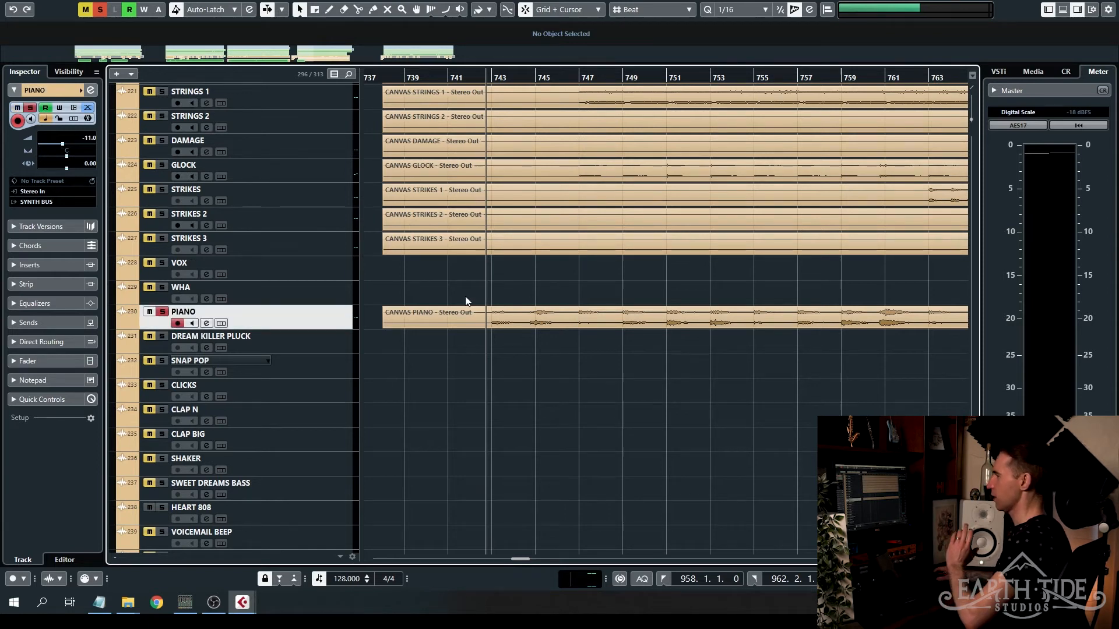
pyautogui.press('space')
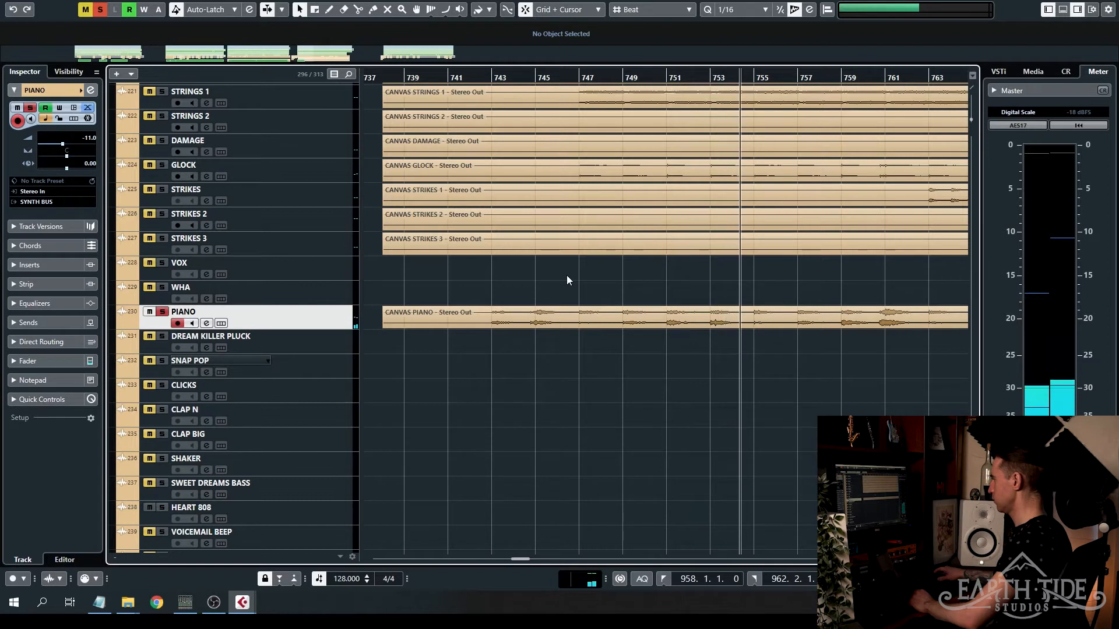
pyautogui.press('space')
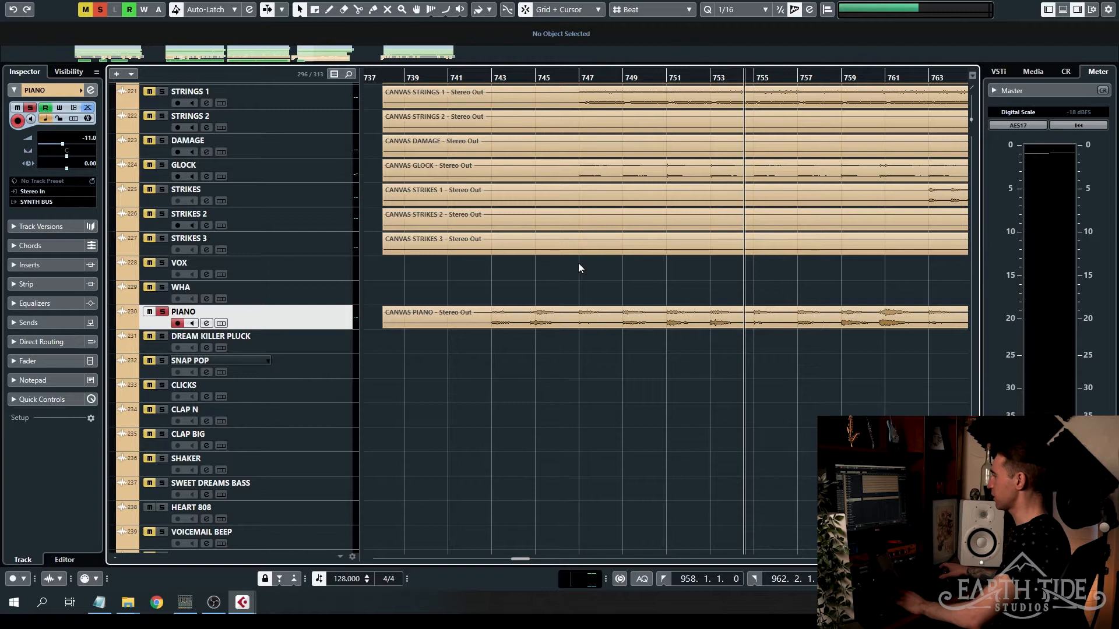
# Step: Play the soloed synth tracks from about bar 762, just before the cello part enters, through to the section after bar 779
pyautogui.press('g')
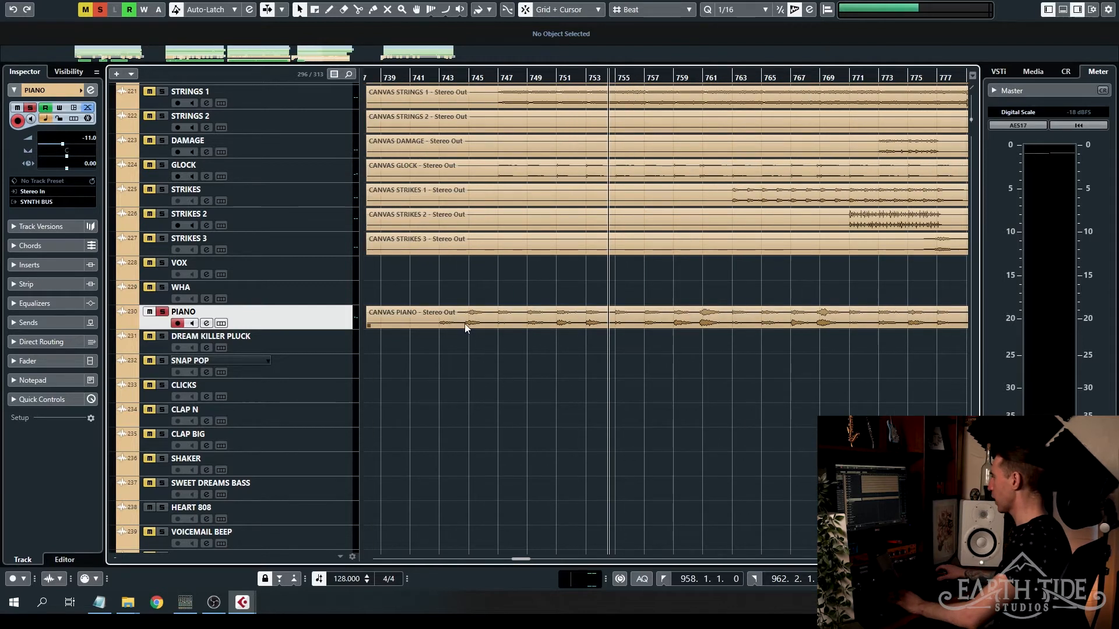
pyautogui.hscroll(2, 465, 326)
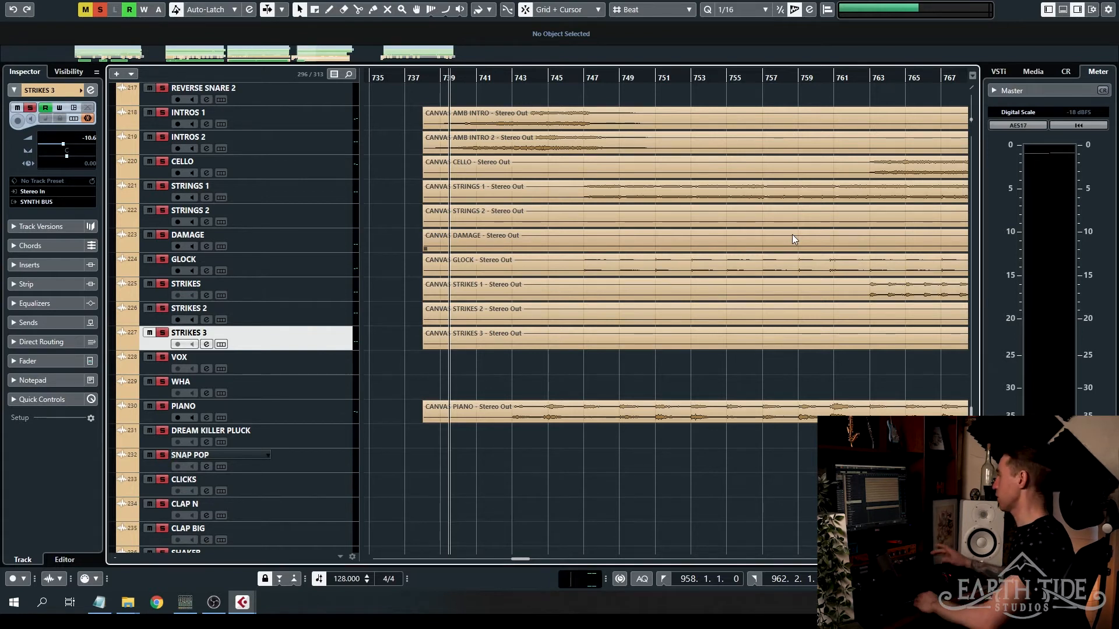
pyautogui.hscroll(3, 792, 235)
pyautogui.scroll(-3, 643, 261)
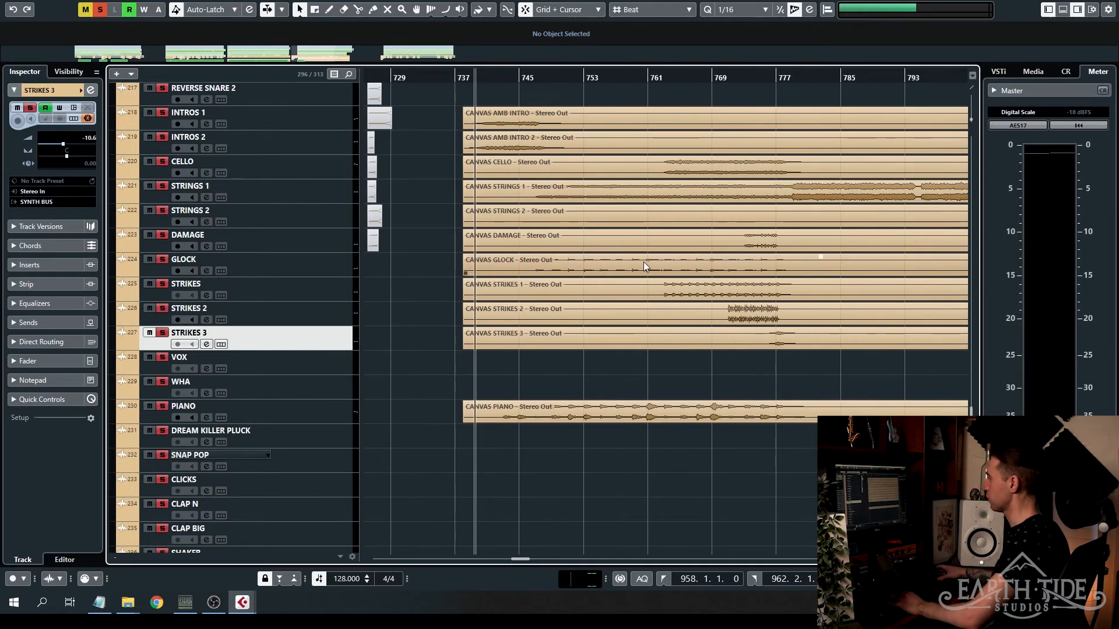
pyautogui.scroll(2, 627, 294)
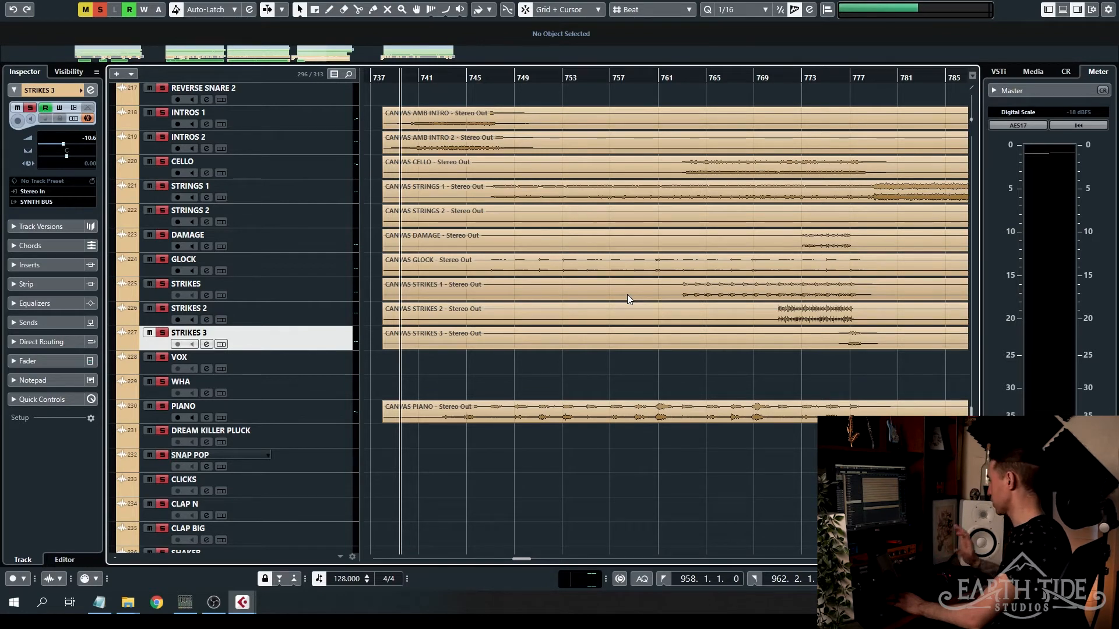
pyautogui.hscroll(3, 627, 294)
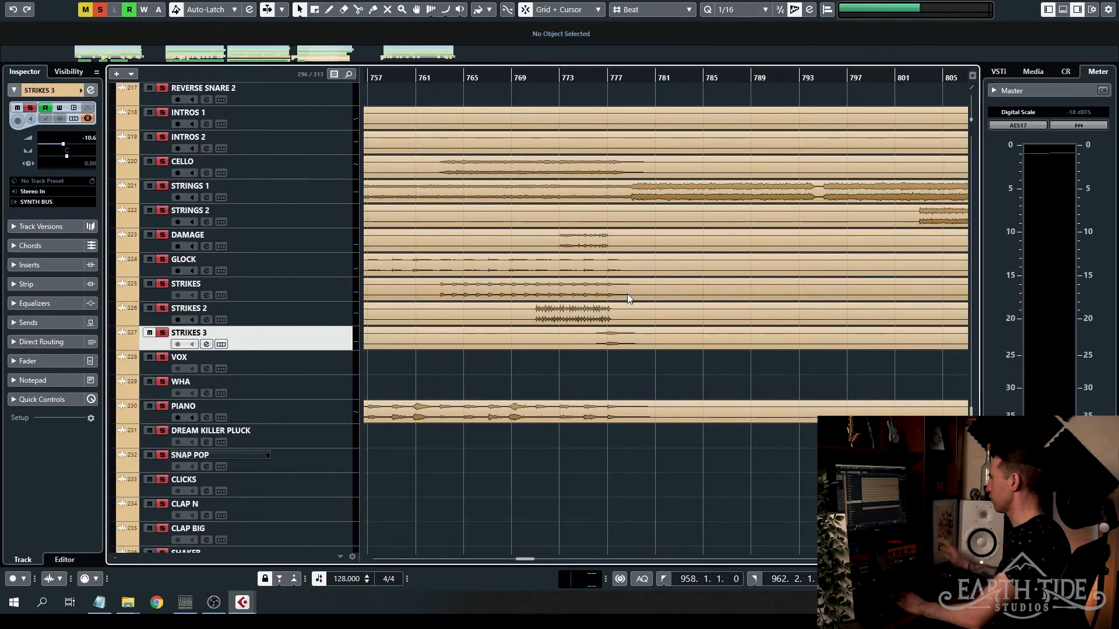
pyautogui.click(434, 75)
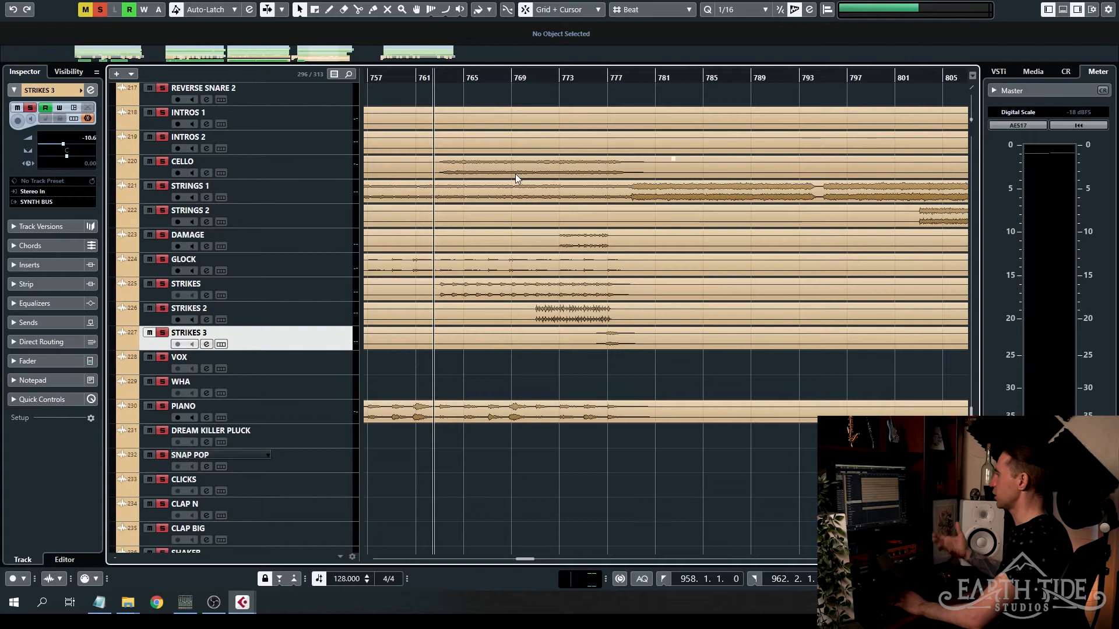
pyautogui.scroll(5, 593, 301)
pyautogui.scroll(-3, 593, 296)
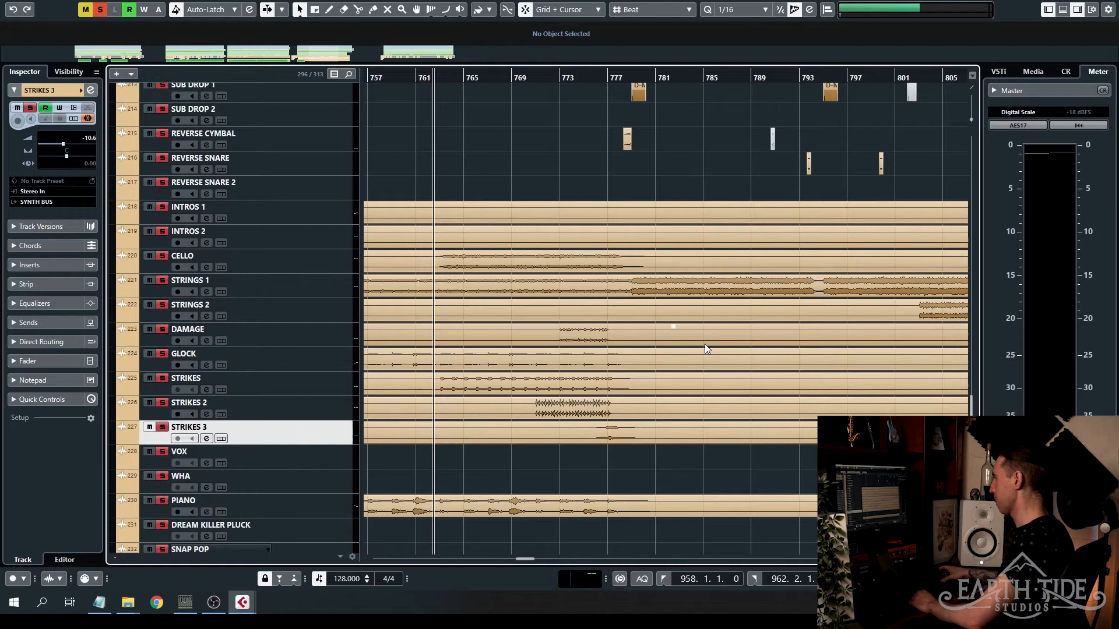
pyautogui.press('space')
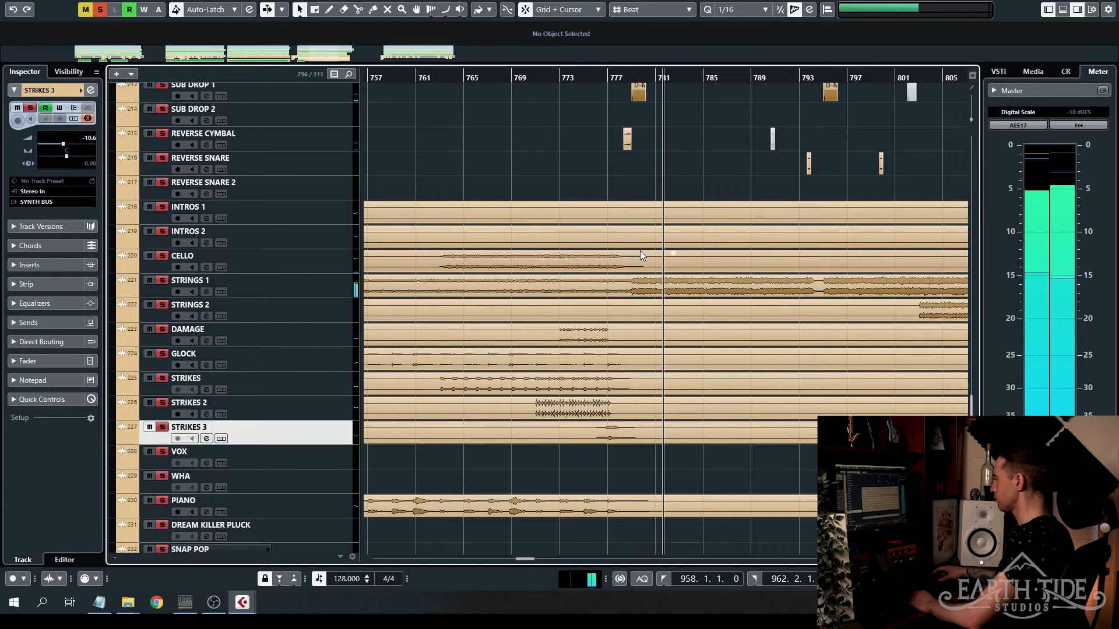
pyautogui.press('space')
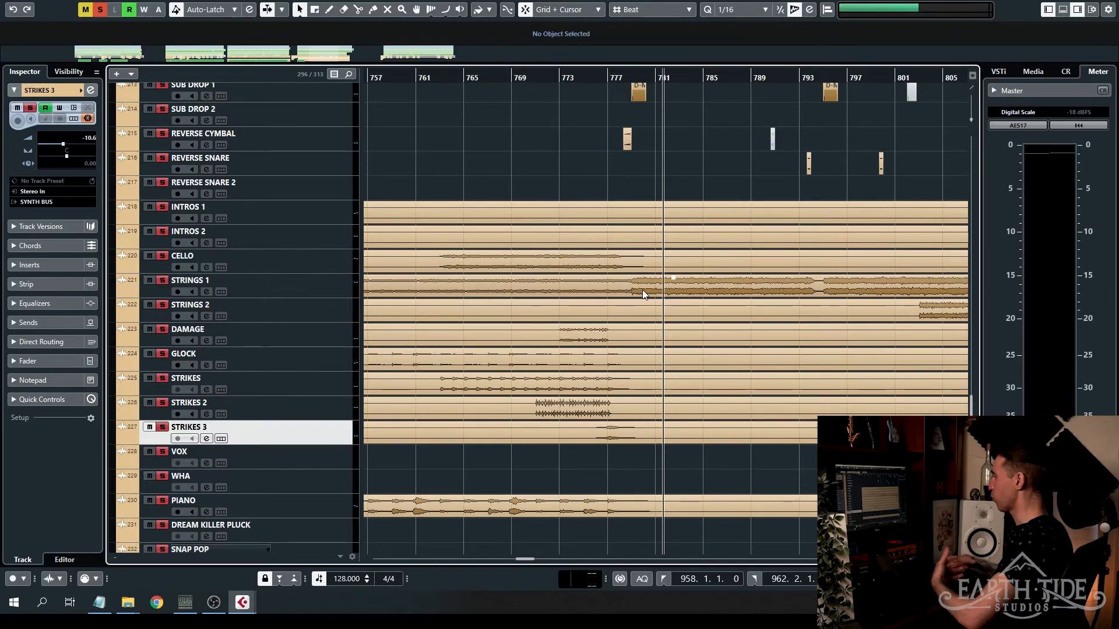
# Step: Step through the tracks from CELLO, STRINGS 1 and STRINGS 2 to DAMAGE, GLOCK and STRIKES, and reselect CELLO
pyautogui.keyDown('ctrl'); pyautogui.scroll(1, 559, 306); pyautogui.keyUp('ctrl')
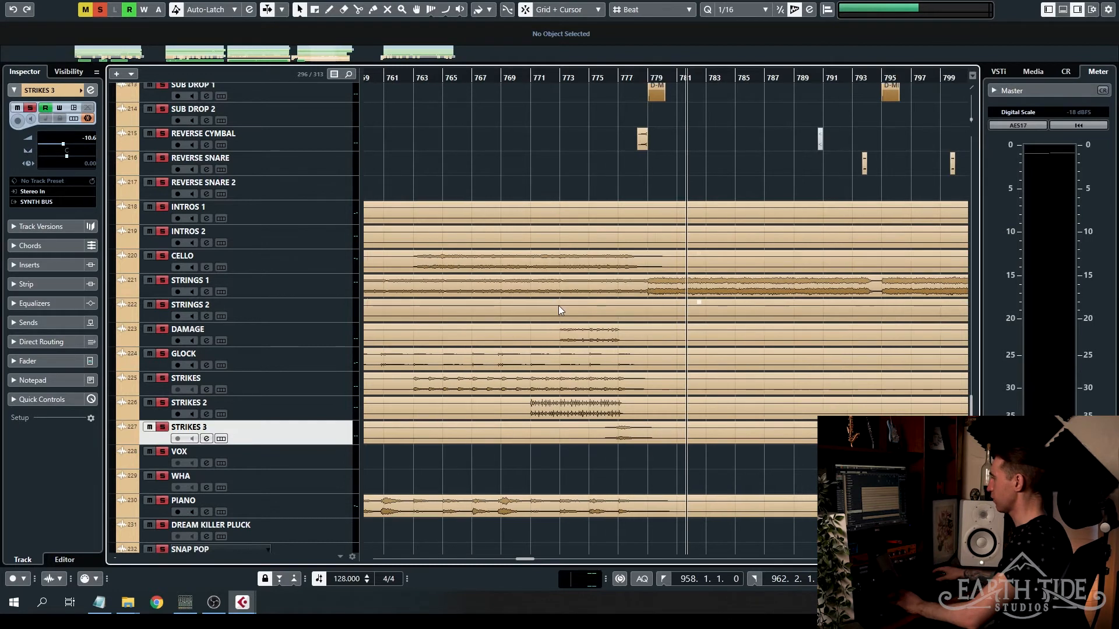
pyautogui.click(316, 258)
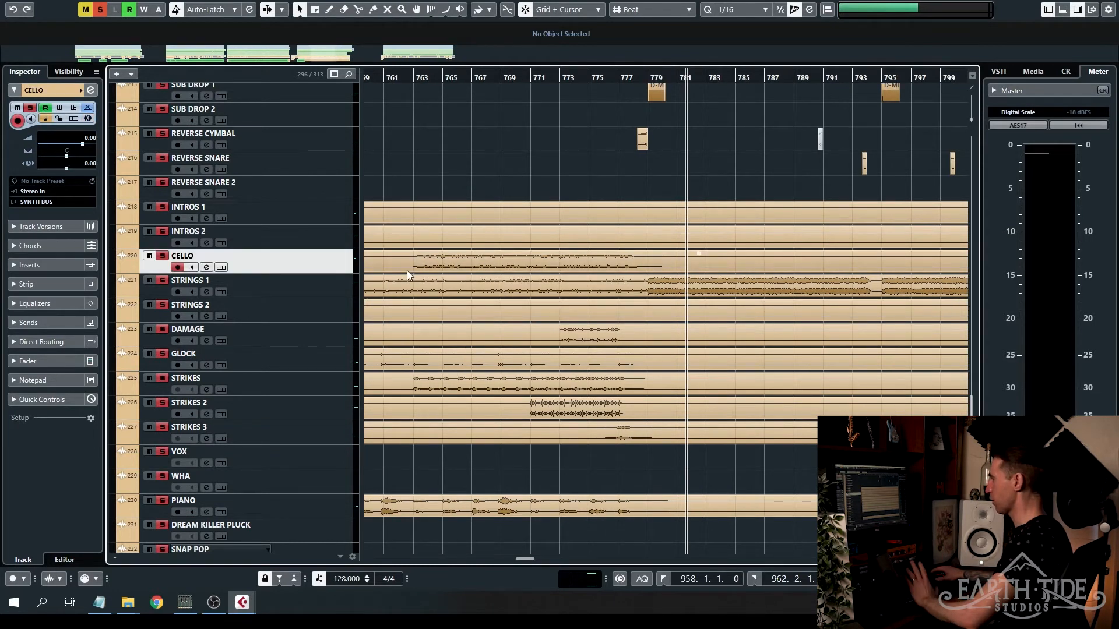
pyautogui.click(335, 289)
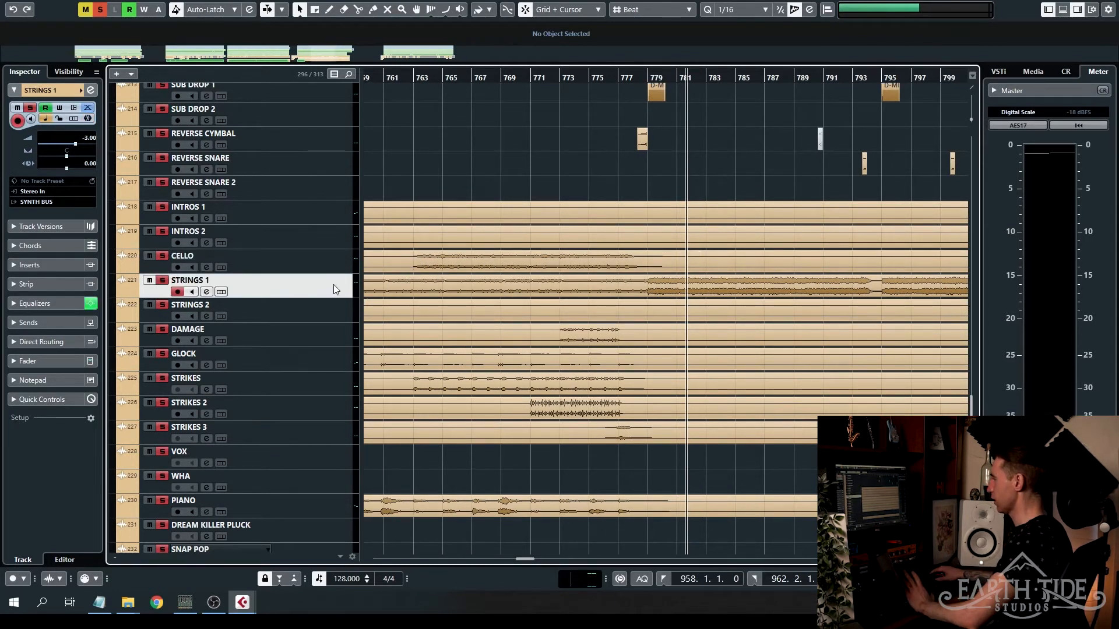
pyautogui.click(335, 309)
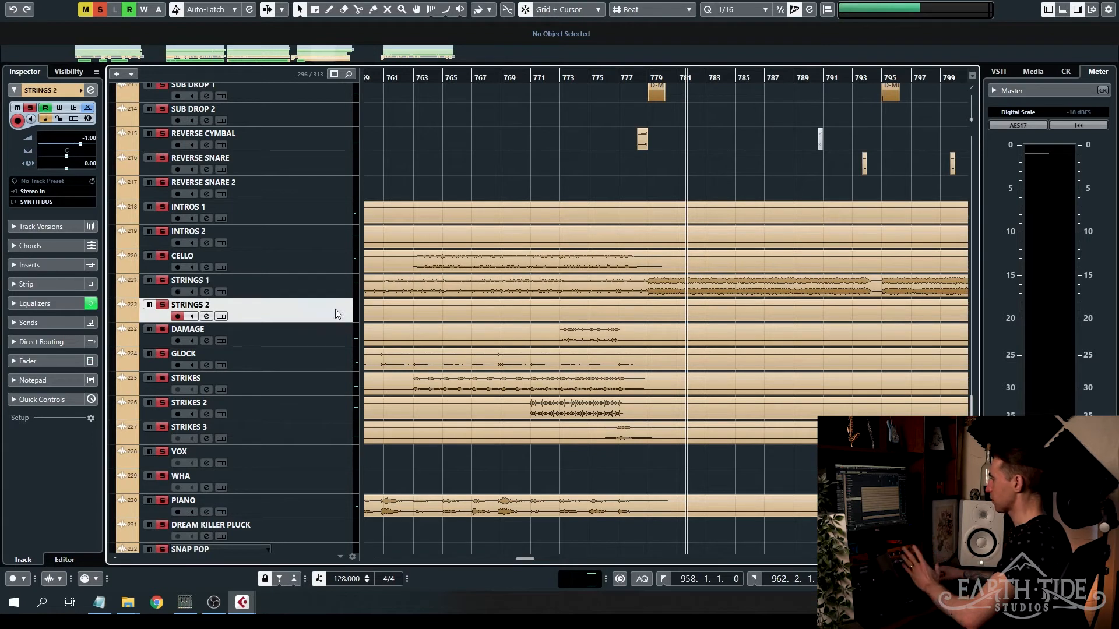
pyautogui.click(331, 338)
pyautogui.click(334, 358)
pyautogui.click(335, 381)
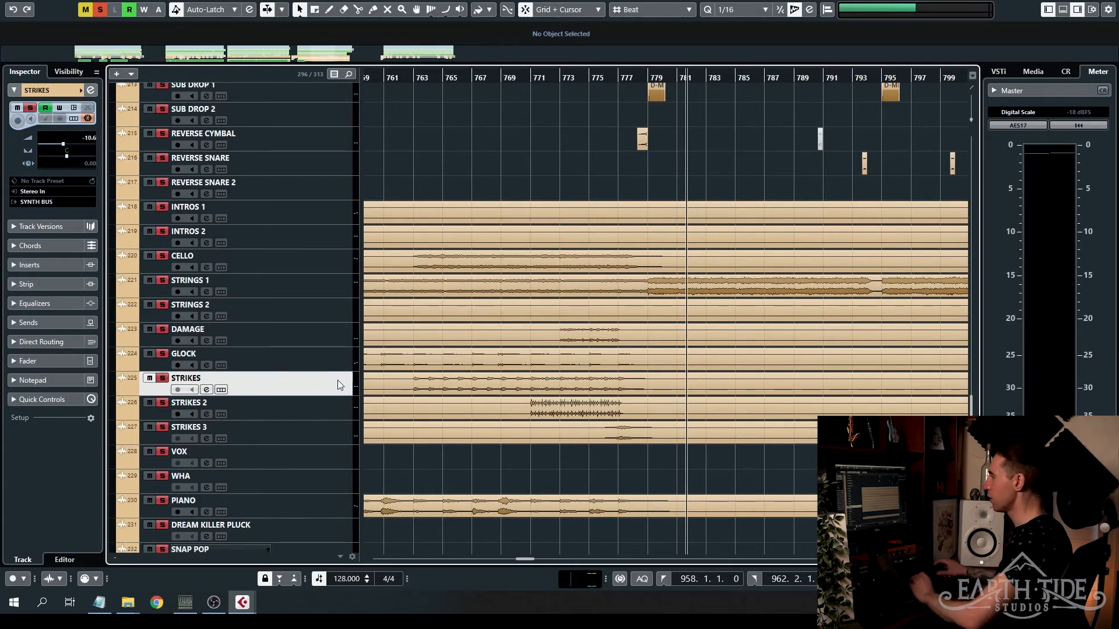
pyautogui.click(330, 257)
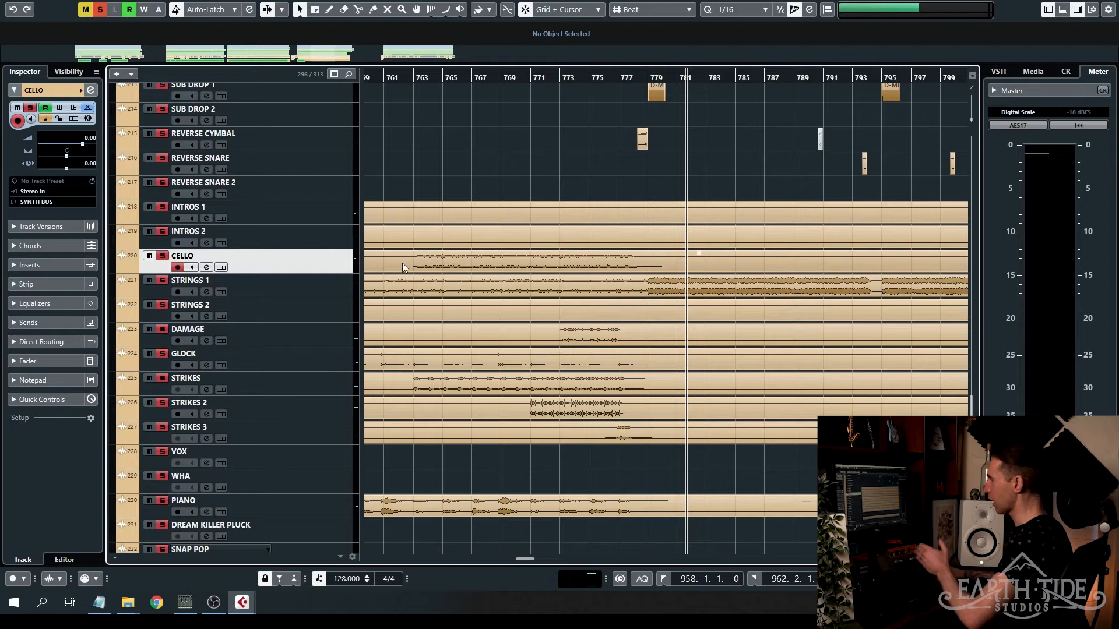
# Step: Clear all solos, solo only the CELLO track, and listen to it from just before bar 763
pyautogui.click(414, 78)
pyautogui.click(101, 9)
pyautogui.click(162, 256)
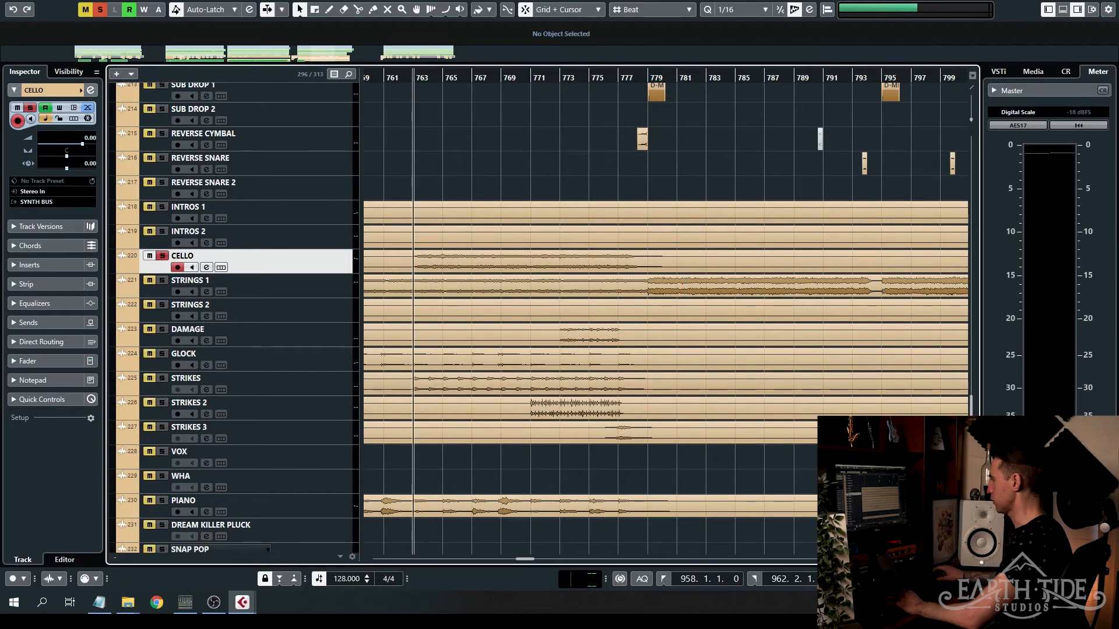
pyautogui.press('space')
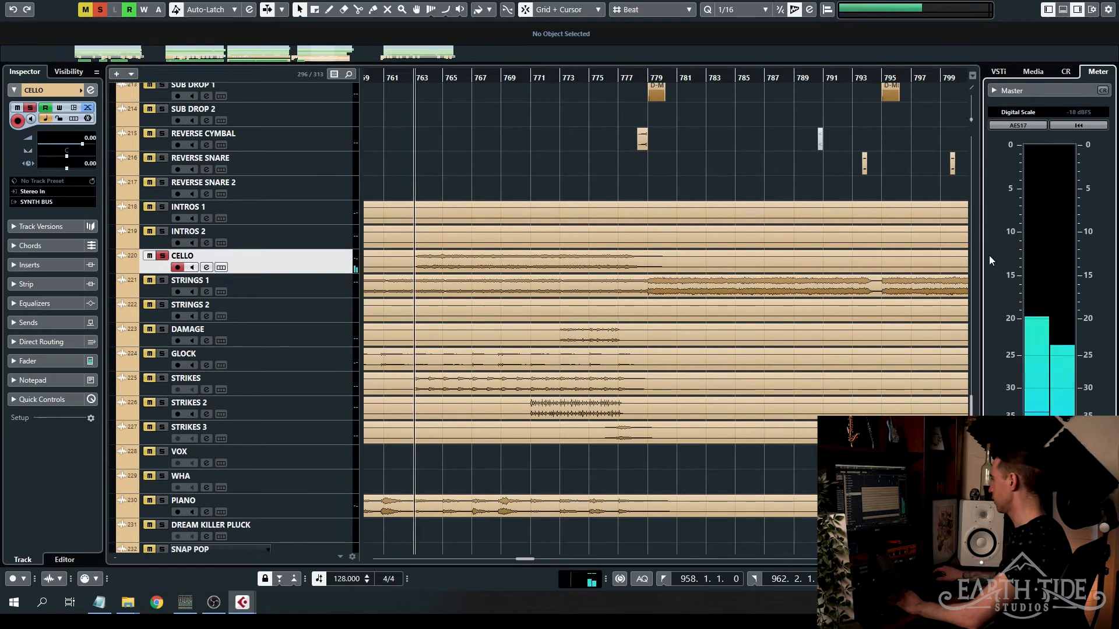
pyautogui.press('space')
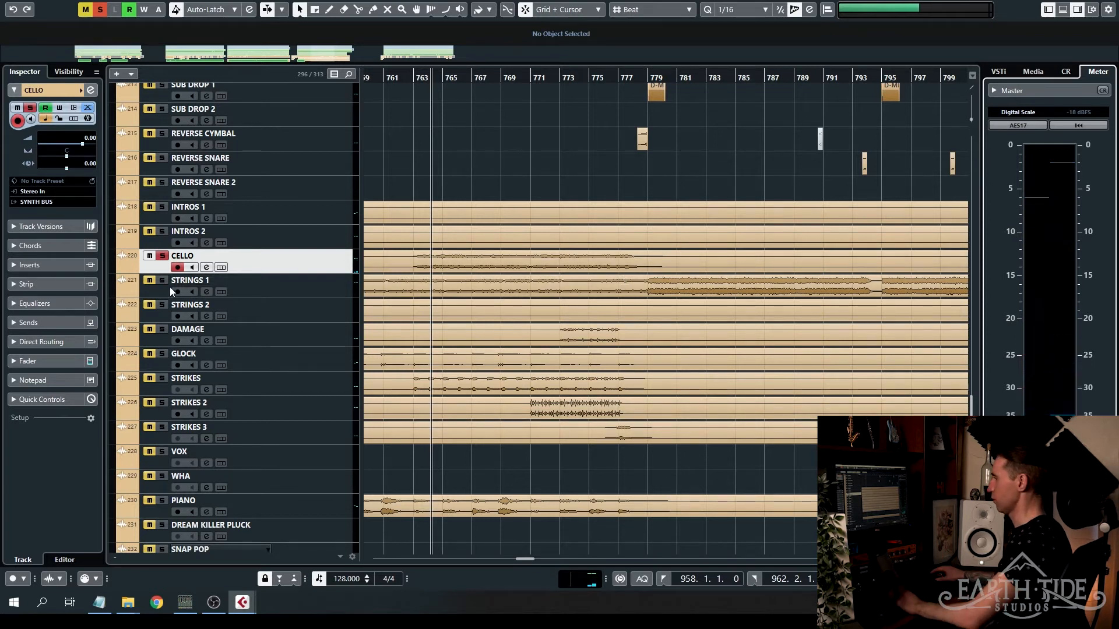
# Step: Select and solo STRINGS 1, switch the solo to DAMAGE, and listen to the DAMAGE part from about bar 773
pyautogui.click(323, 289)
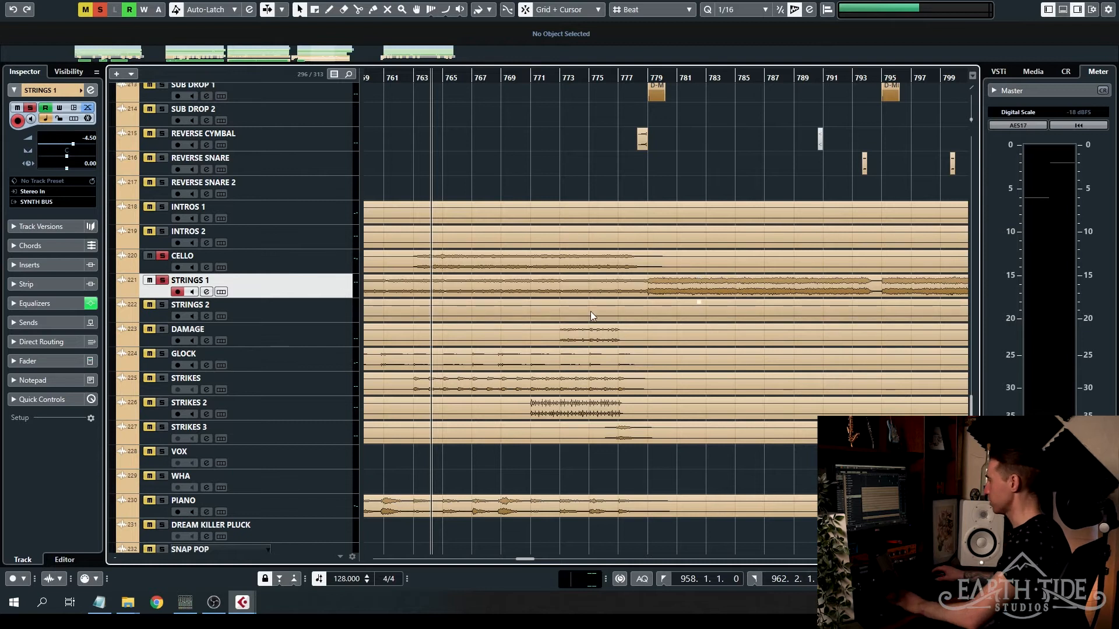
pyautogui.click(161, 329)
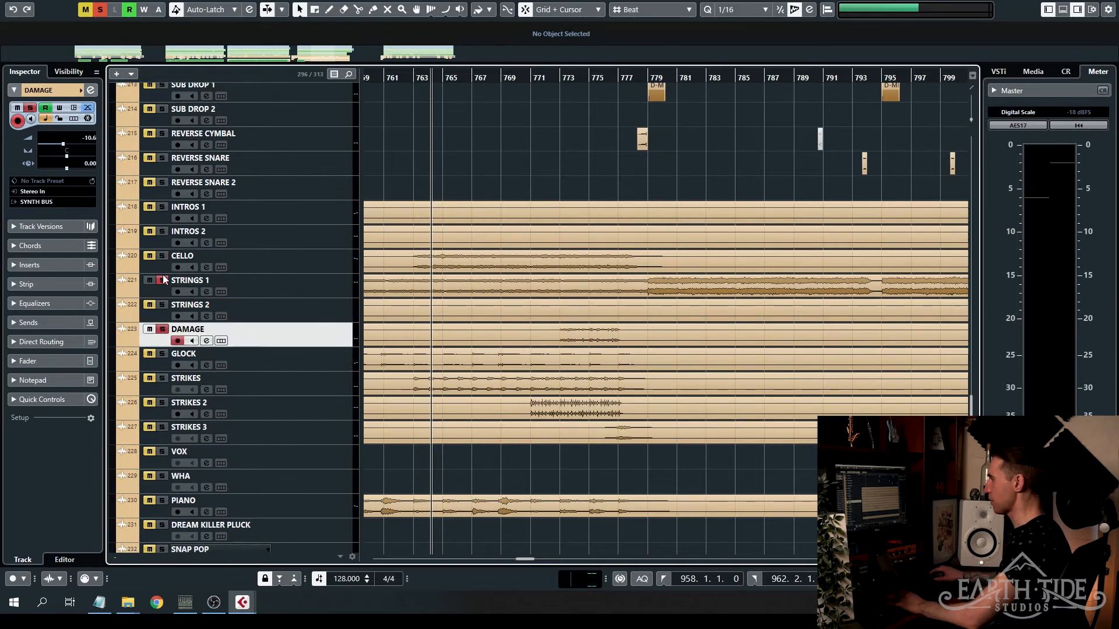
pyautogui.scroll(3, 595, 340)
pyautogui.click(531, 78)
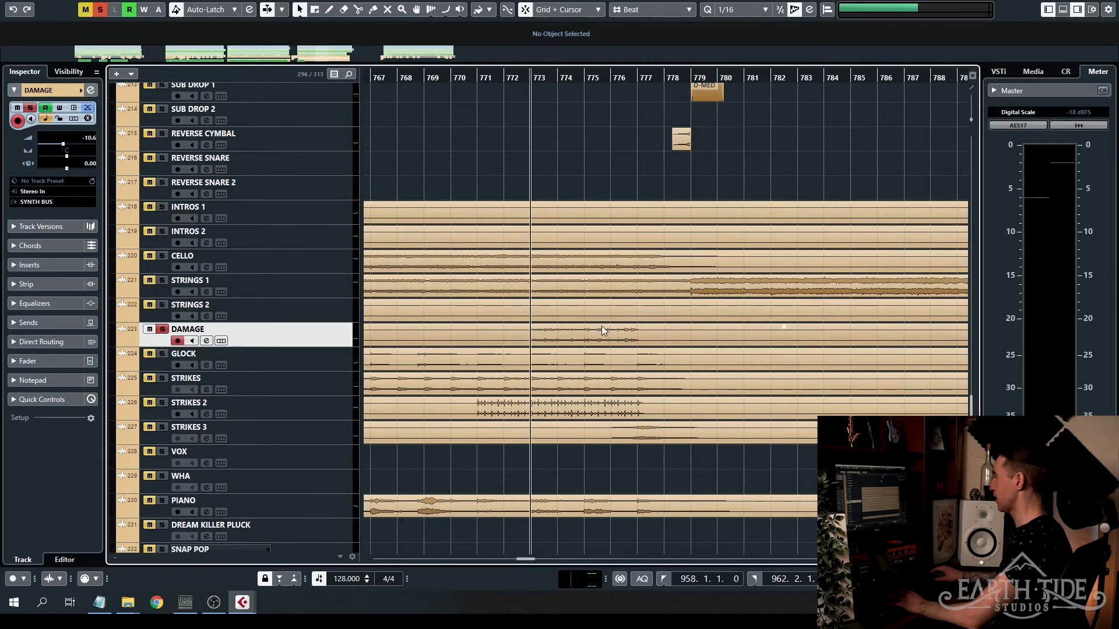
pyautogui.press('space')
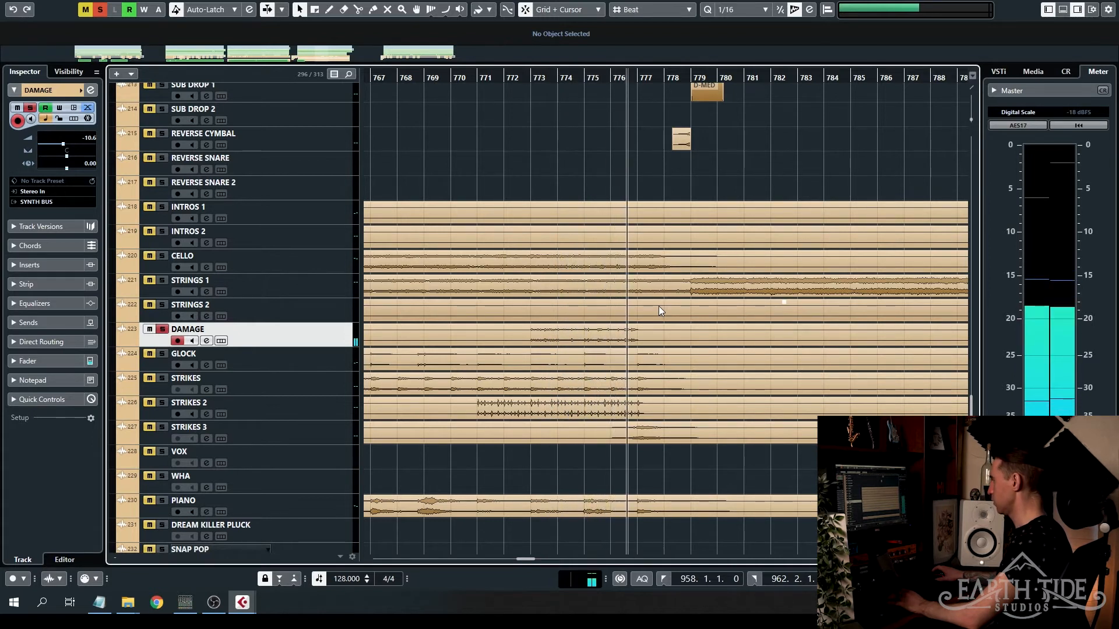
pyautogui.press('space')
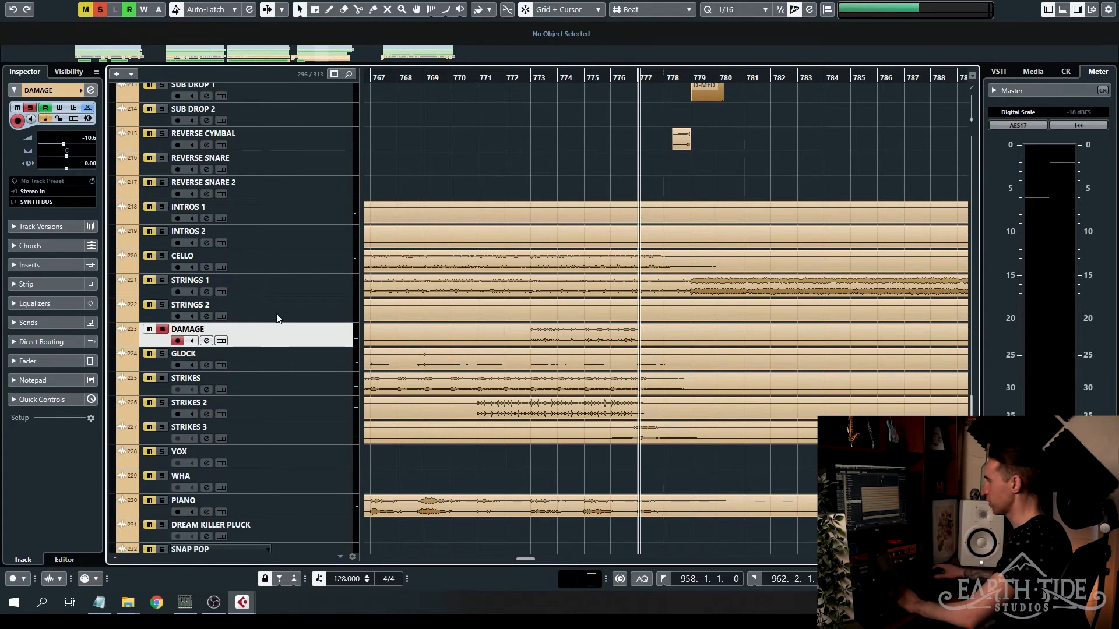
# Step: Select and solo the GLOCK track and set the playback position to about bar 760
pyautogui.hscroll(-3, 610, 338)
pyautogui.click(306, 355)
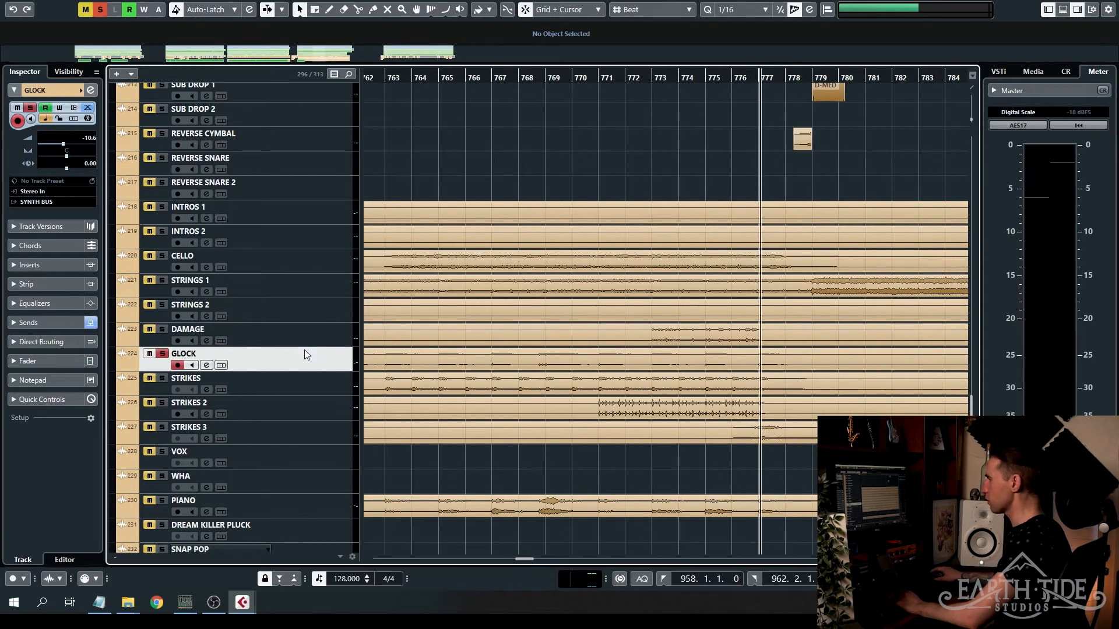
pyautogui.scroll(-3, 614, 320)
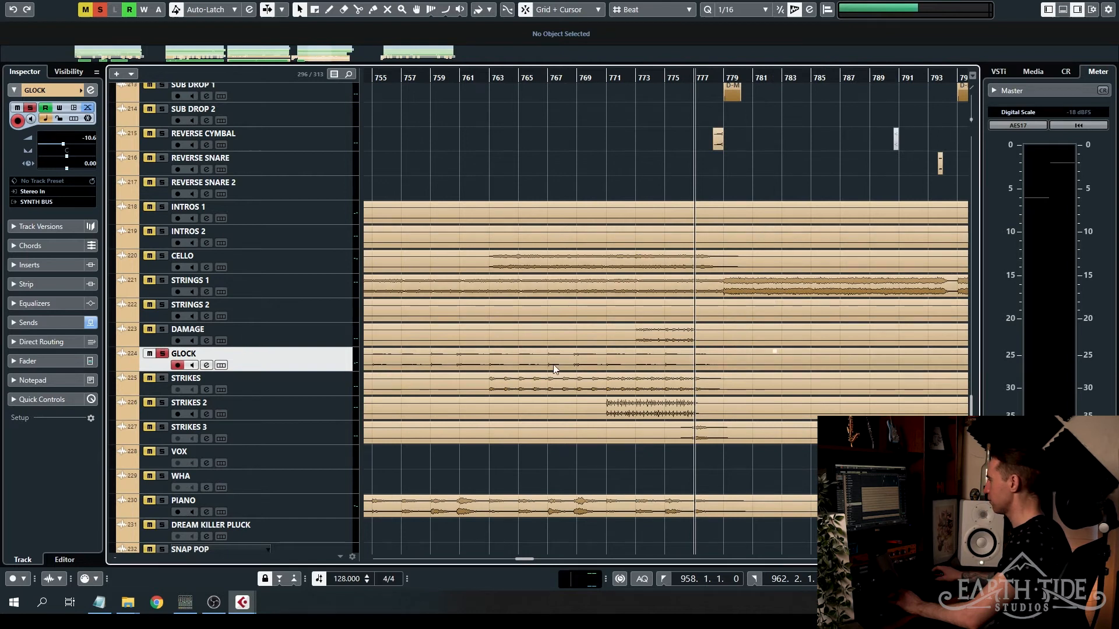
pyautogui.click(456, 83)
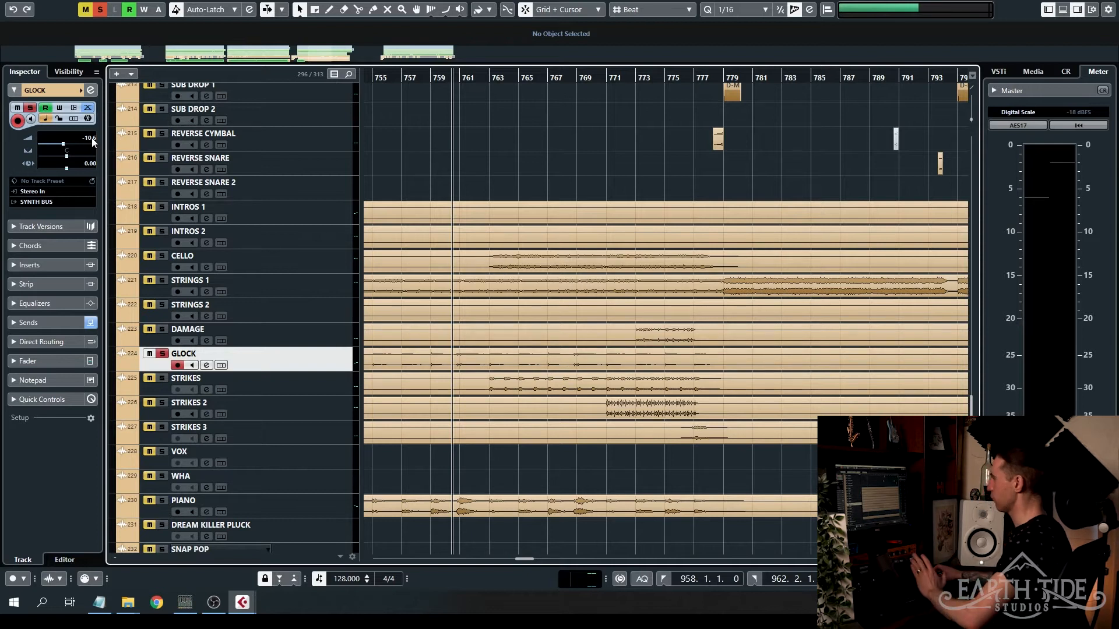
# Step: Select and solo STRIKES, remove the solo from GLOCK, and listen to the STRIKES part around bar 764
pyautogui.click(325, 386)
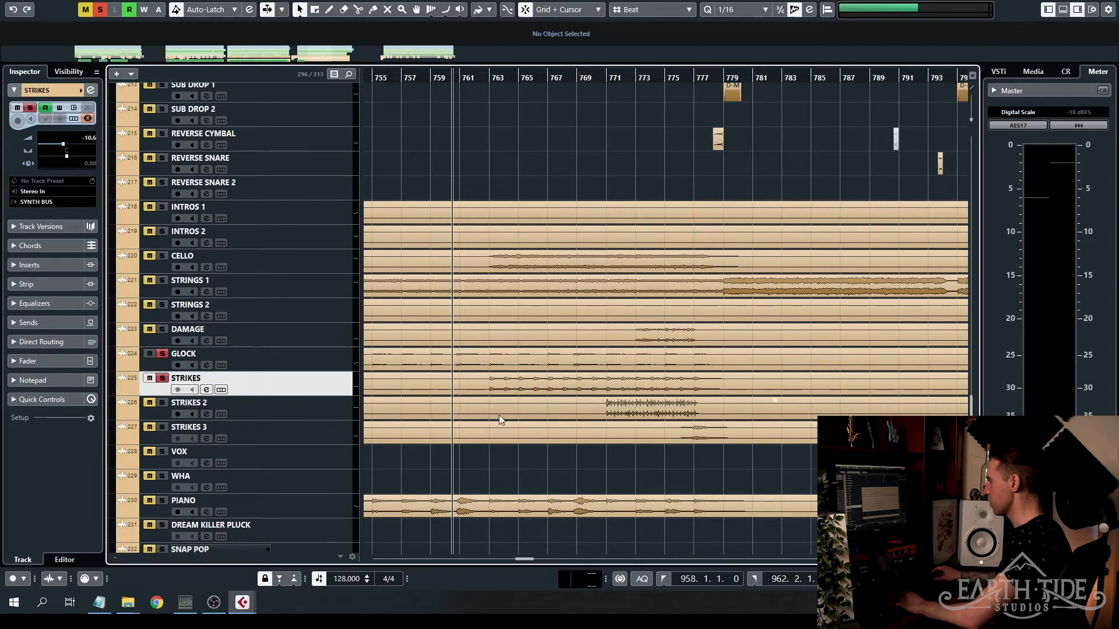
pyautogui.click(163, 354)
pyautogui.scroll(2, 492, 279)
pyautogui.press('space')
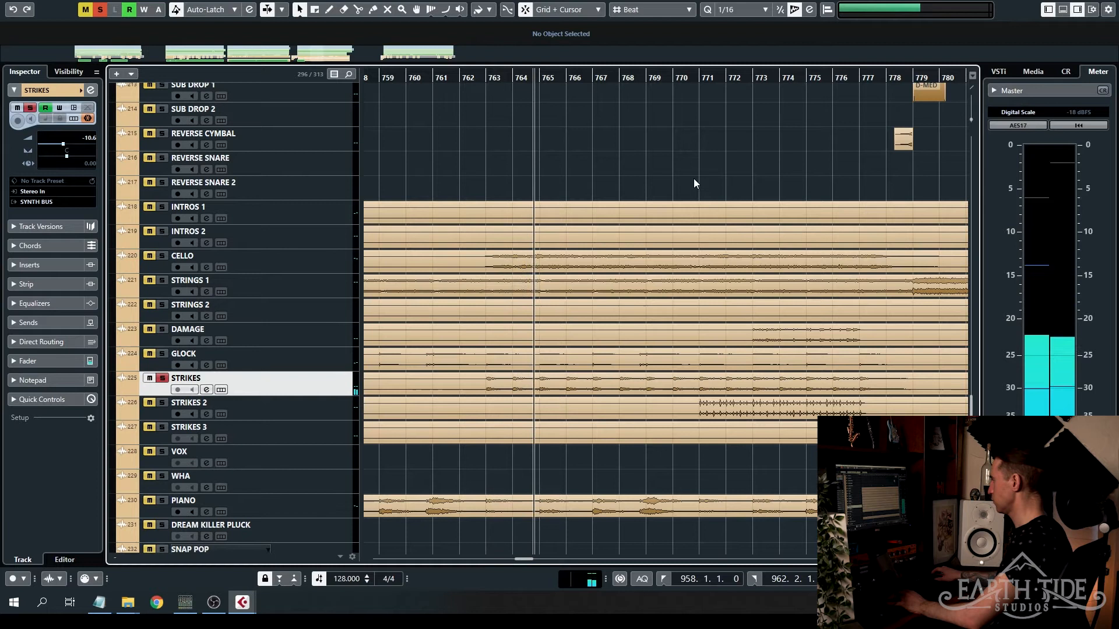
pyautogui.press('space')
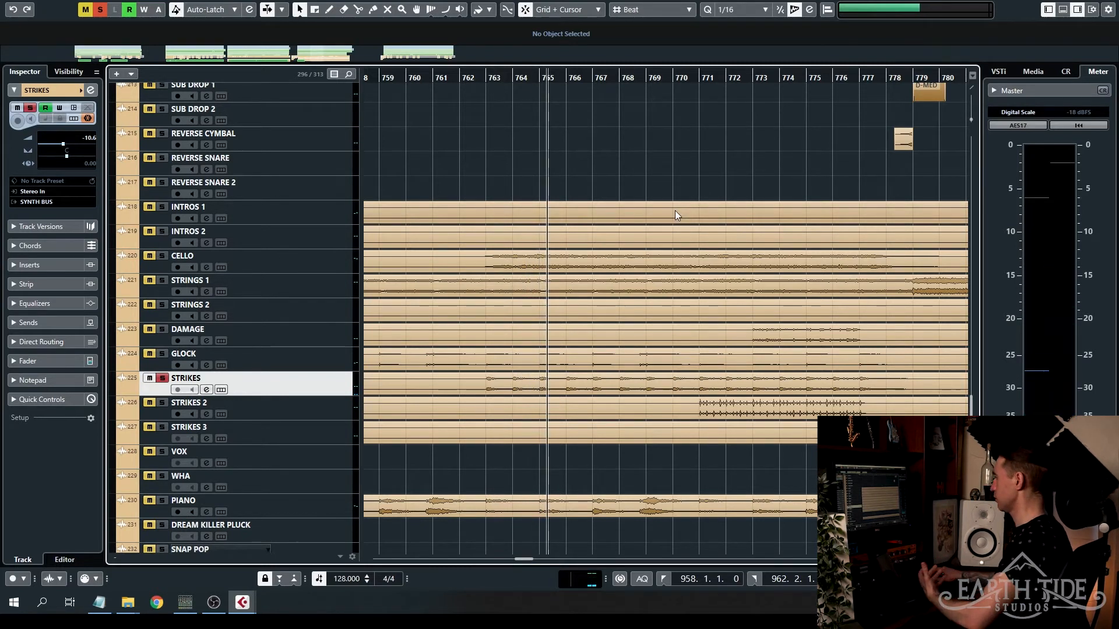
# Step: Move the solo from STRIKES 2 to STRIKES 3 and listen to STRIKES 3 from just before bar 775
pyautogui.click(146, 400)
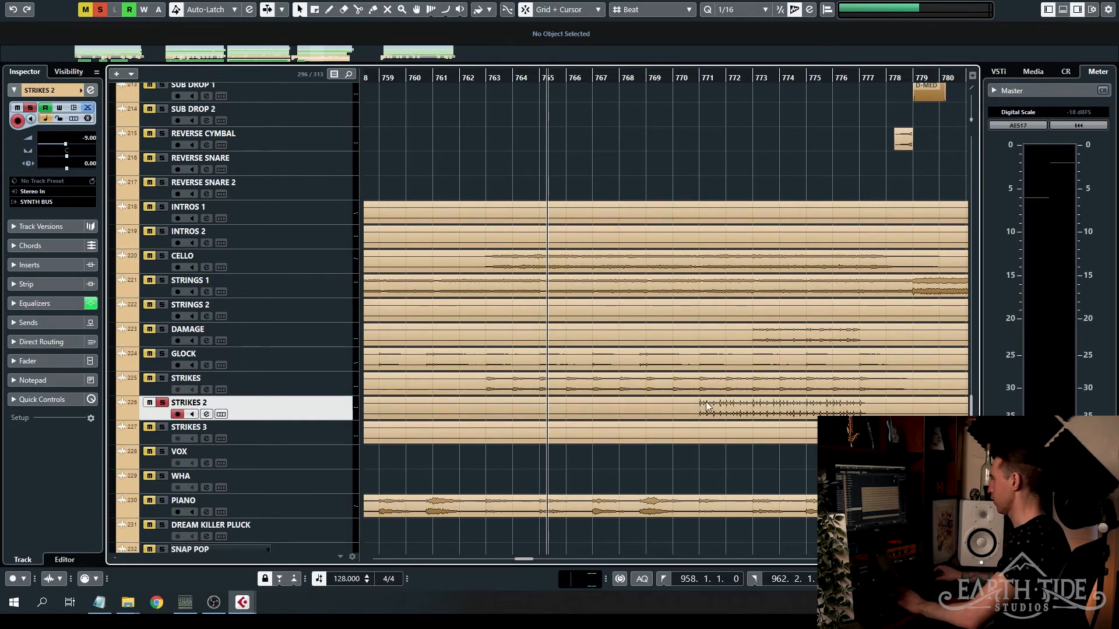
pyautogui.hscroll(3, 470, 408)
pyautogui.click(163, 403)
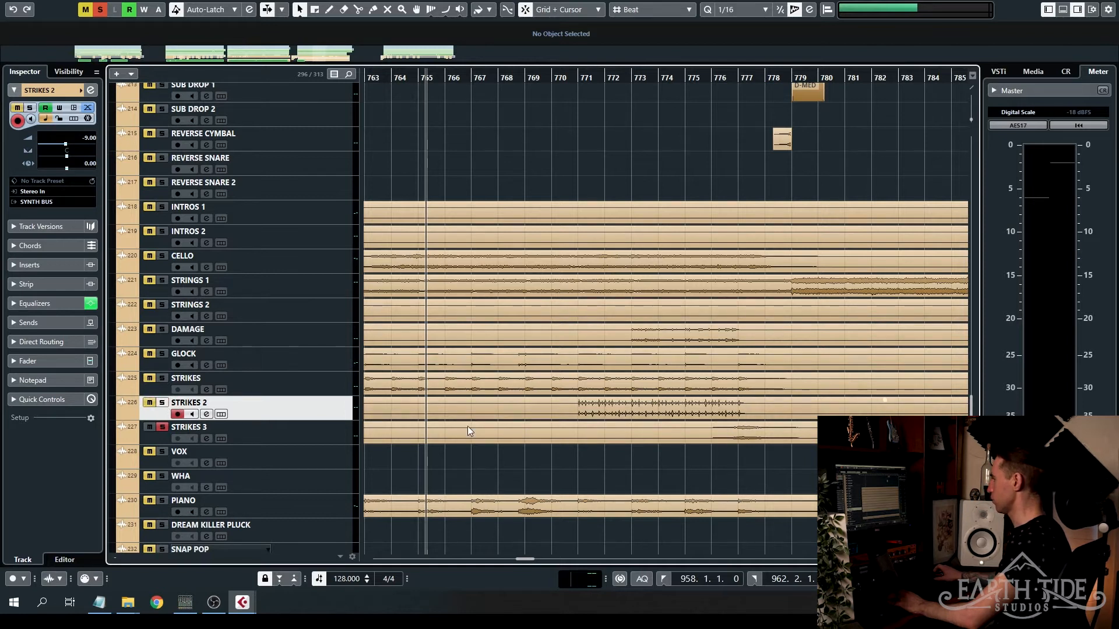
pyautogui.click(324, 444)
pyautogui.click(685, 79)
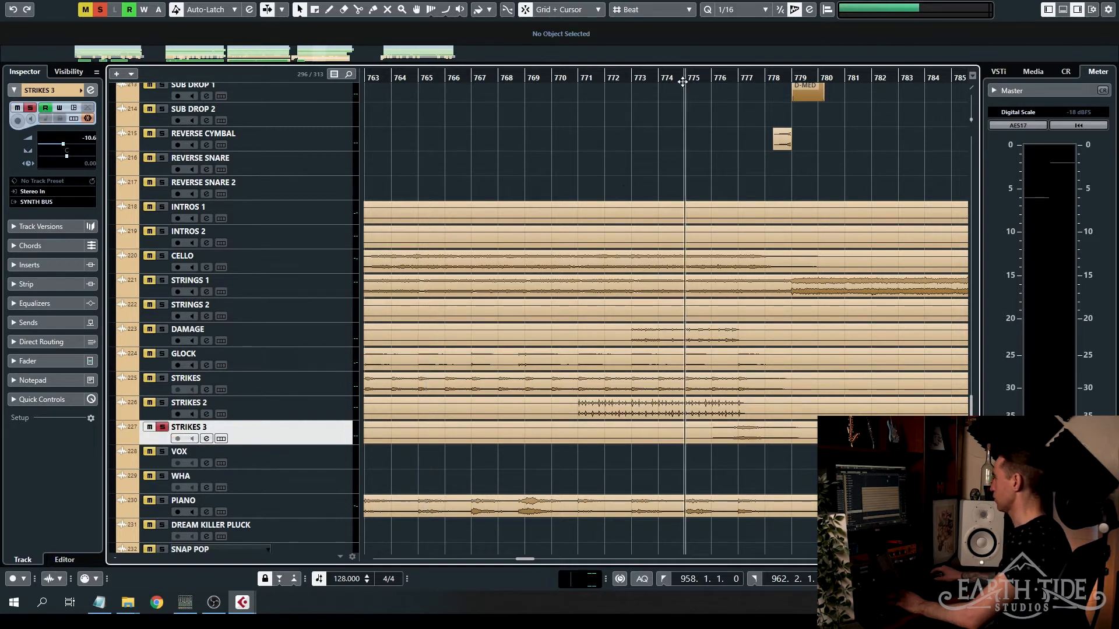
pyautogui.press('space')
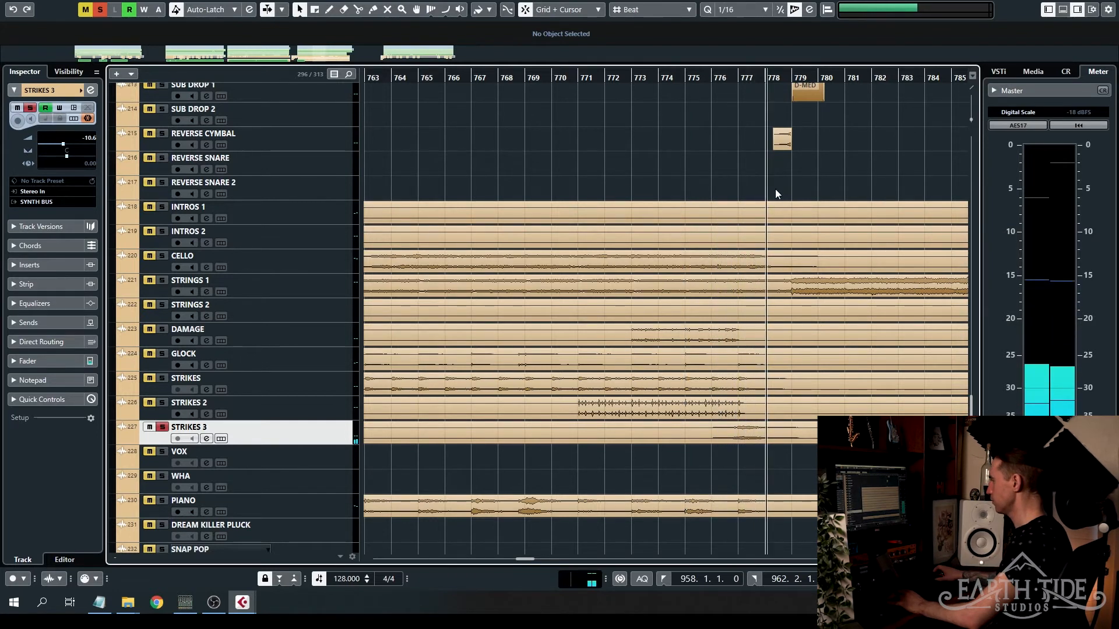
pyautogui.press('space')
# Step: Select the PIANO track and look over the synth tracks from the SYNTH BUS and REVERSE CYMBAL down to SNAP POP
pyautogui.click(329, 505)
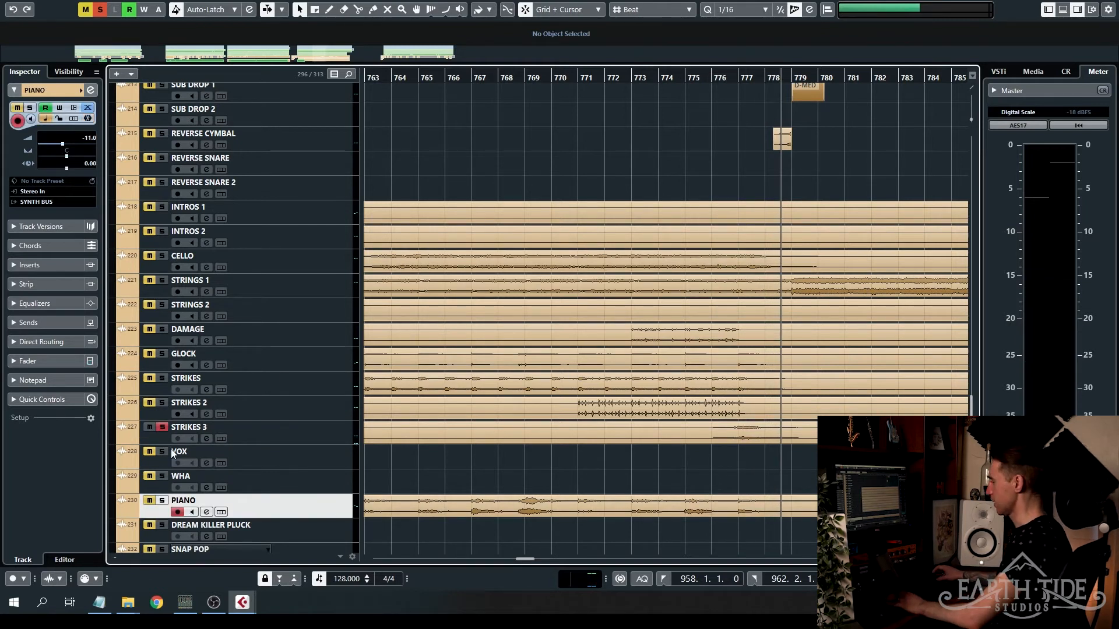
pyautogui.scroll(-3, 564, 314)
pyautogui.keyDown('ctrl'); pyautogui.scroll(-2, 565, 313); pyautogui.keyUp('ctrl')
pyautogui.scroll(6, 629, 359)
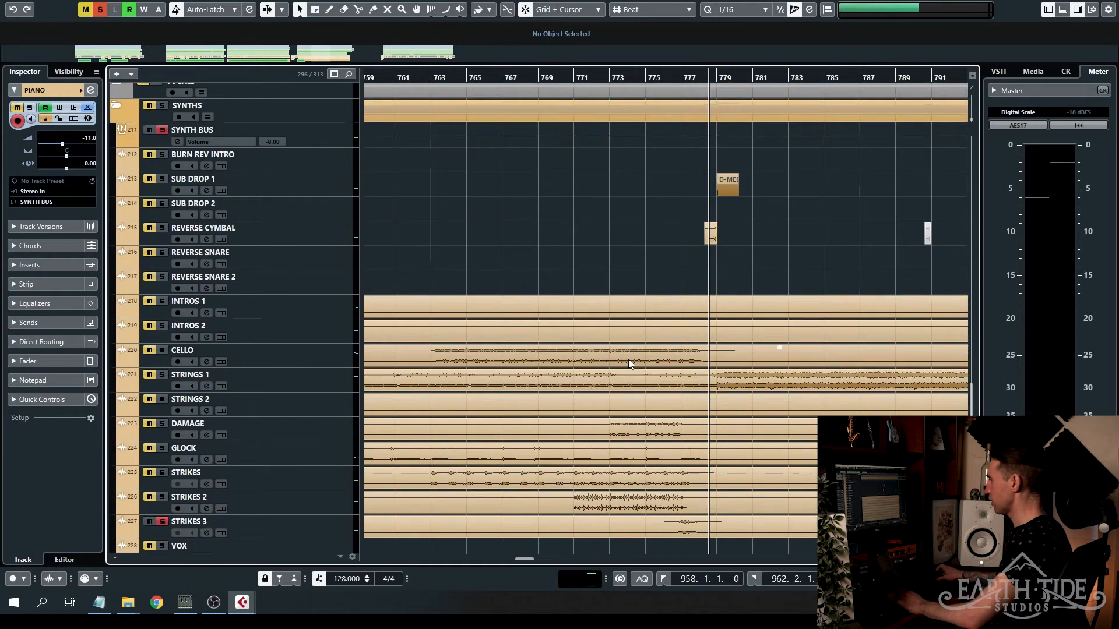
pyautogui.scroll(-5, 547, 304)
pyautogui.scroll(8, 547, 376)
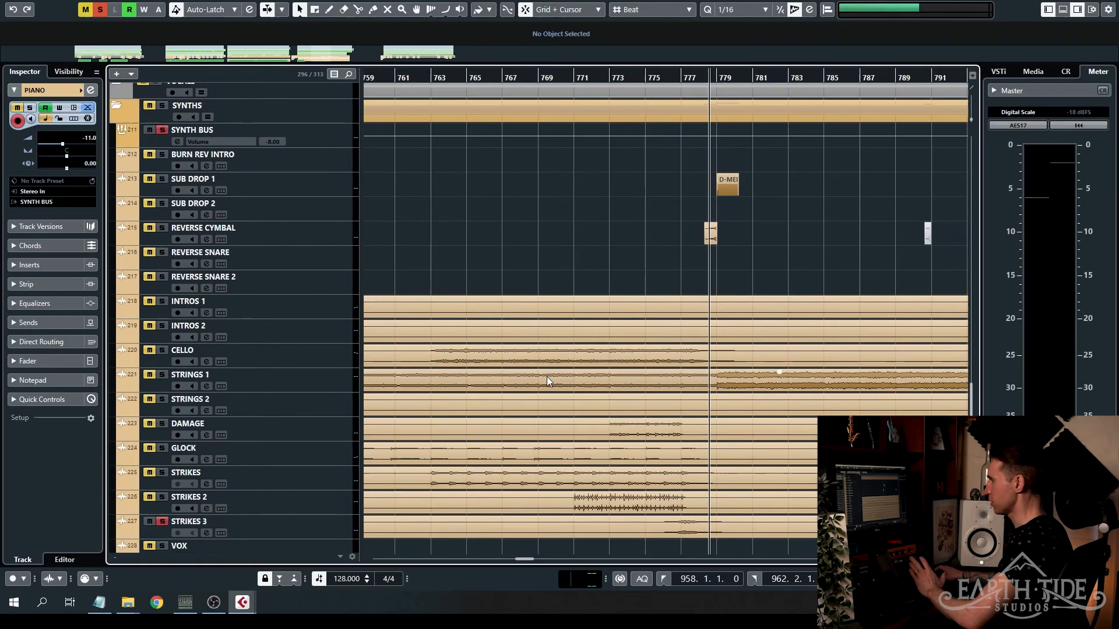
pyautogui.click(318, 228)
pyautogui.scroll(-10, 676, 345)
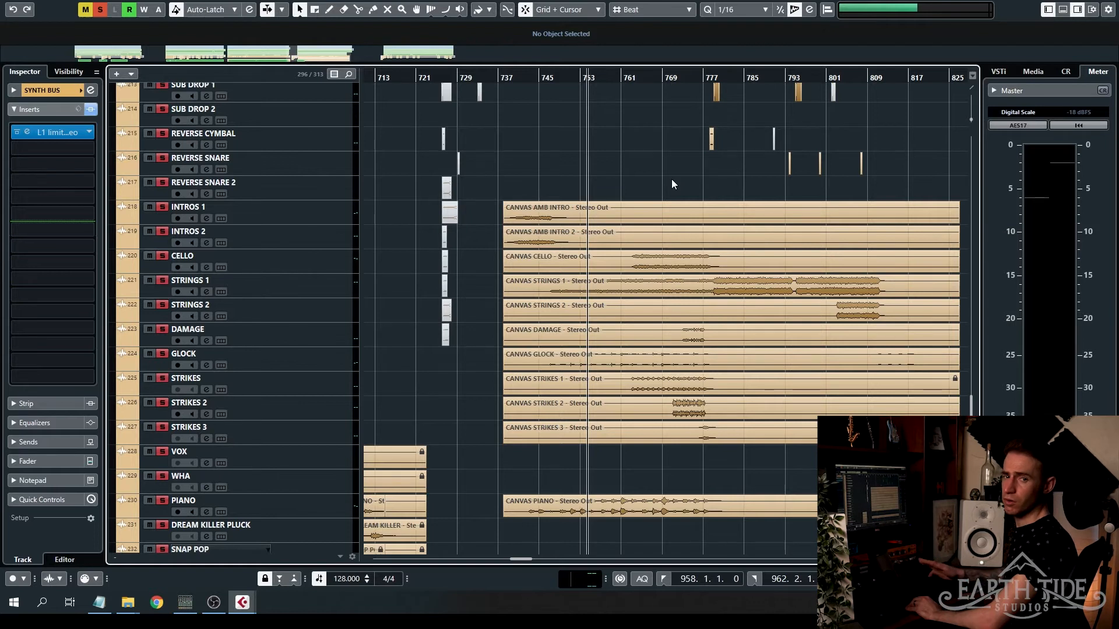
# Step: Step through the INTROS 1, INTROS 2 and CELLO tracks and review their clips from bar 737 onwards
pyautogui.click(315, 209)
pyautogui.click(307, 239)
pyautogui.click(321, 260)
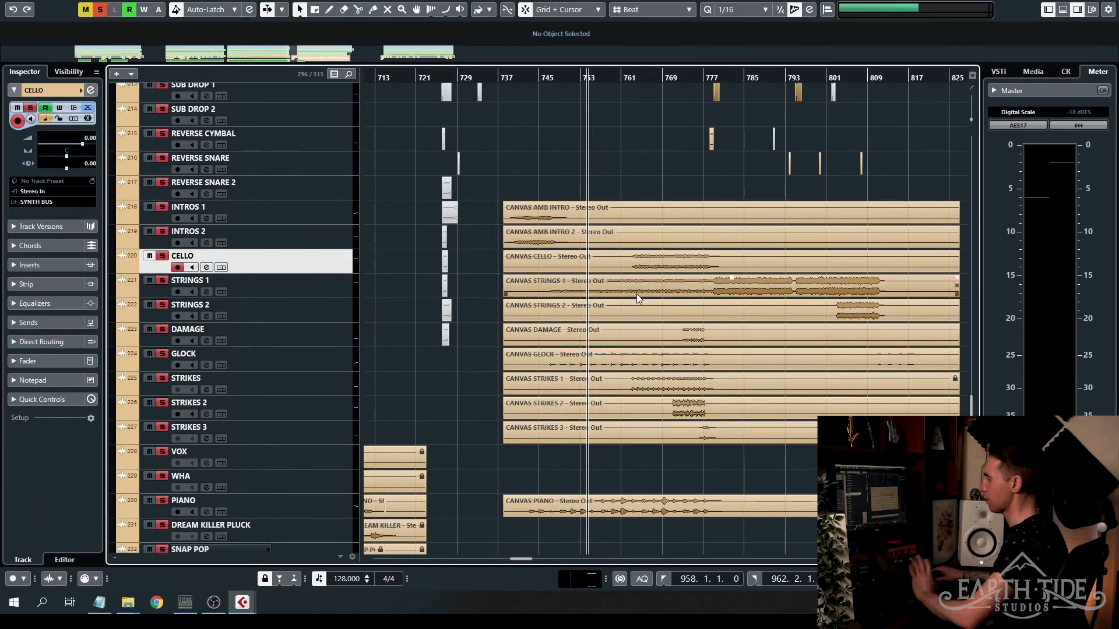
pyautogui.hscroll(3, 635, 296)
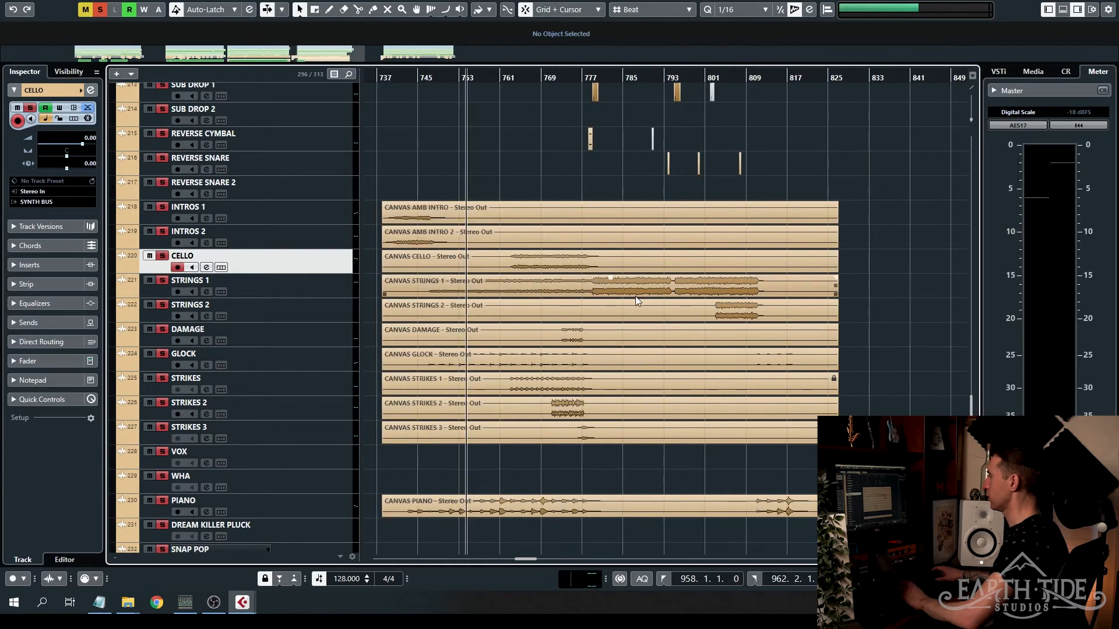
# Step: Solo only the STRINGS 1 track and open its channel settings
pyautogui.click(321, 290)
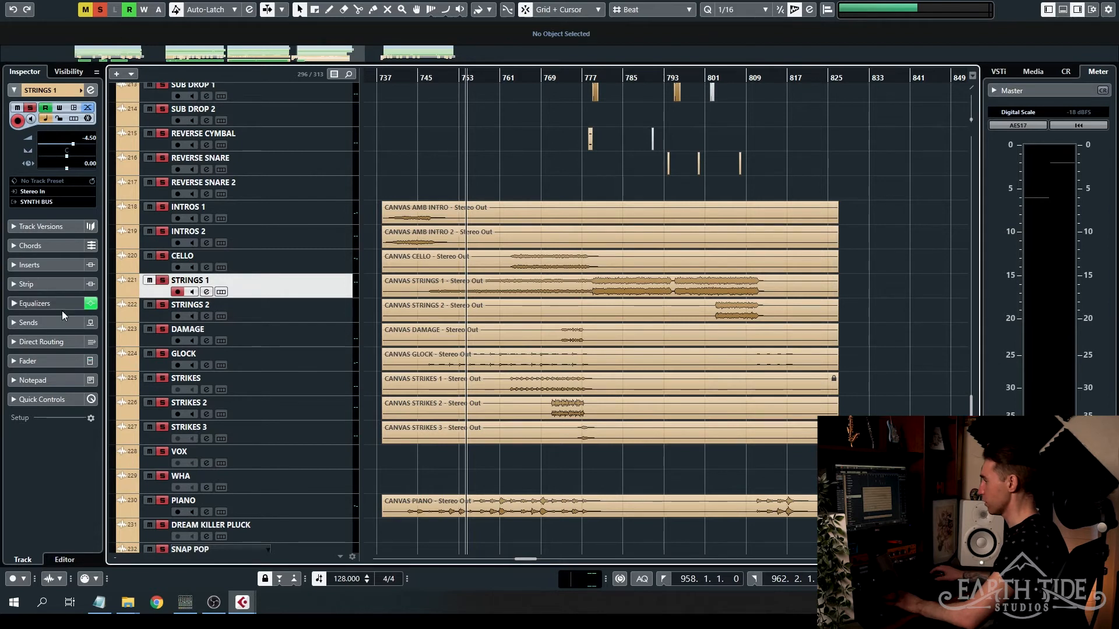
pyautogui.click(162, 281)
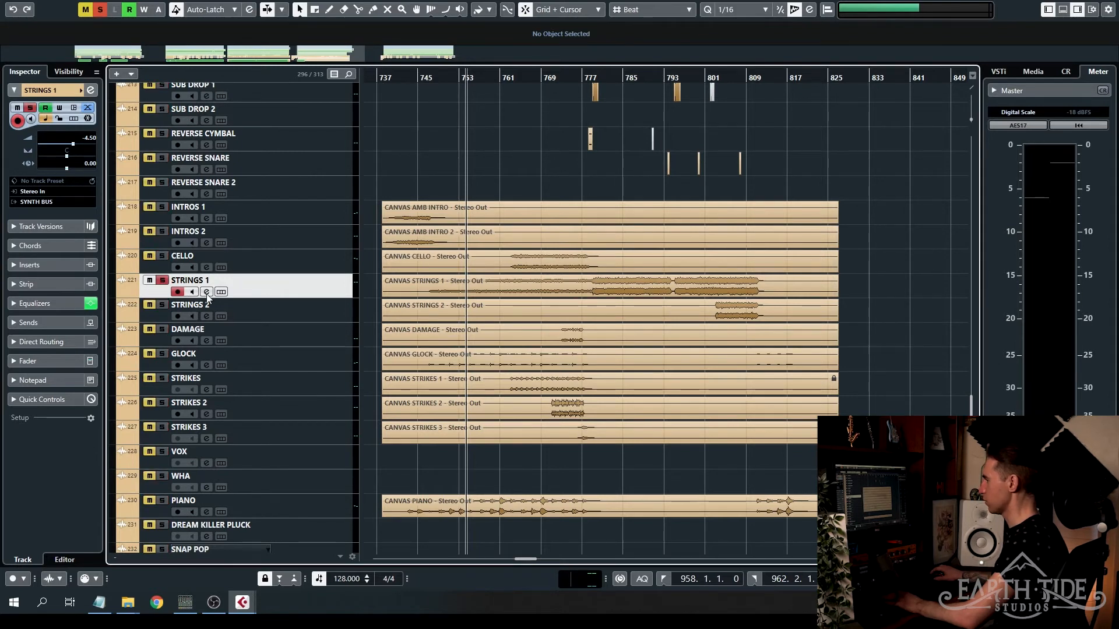
pyautogui.click(206, 292)
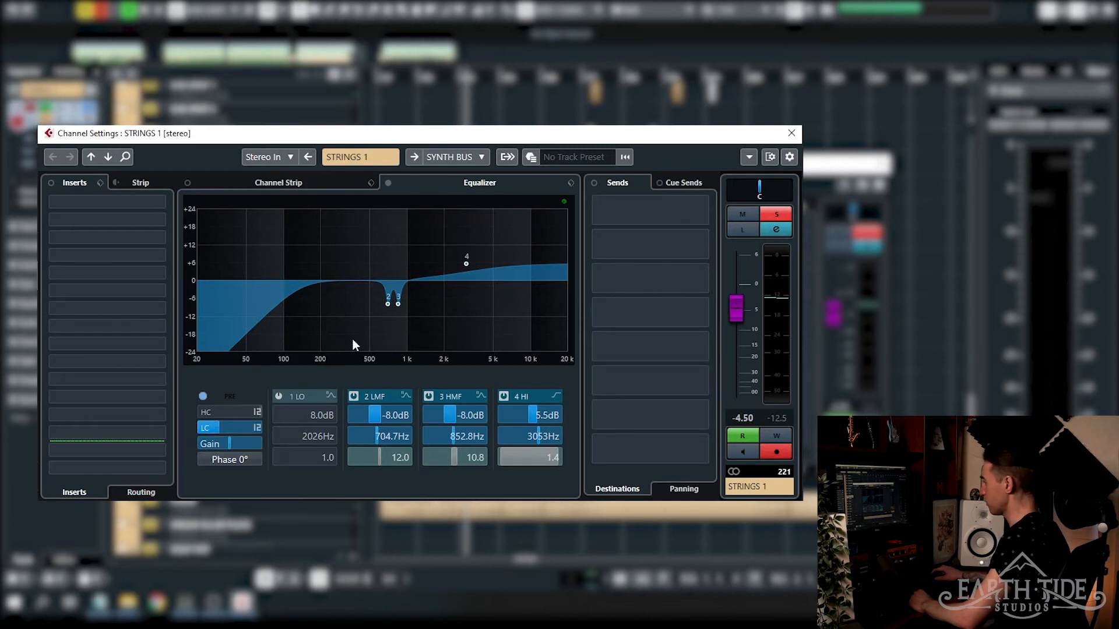
# Step: Bypass the STRINGS 1 equalizer and pre section, play the track, and toggle the pre section bypass to compare the low cut
pyautogui.click(388, 183)
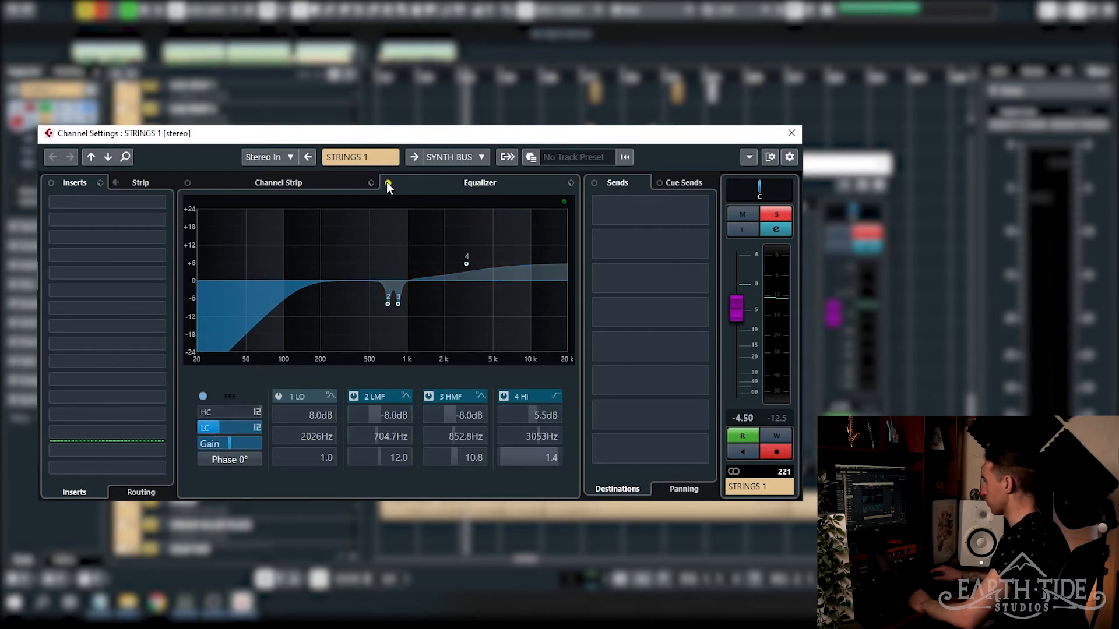
pyautogui.click(203, 396)
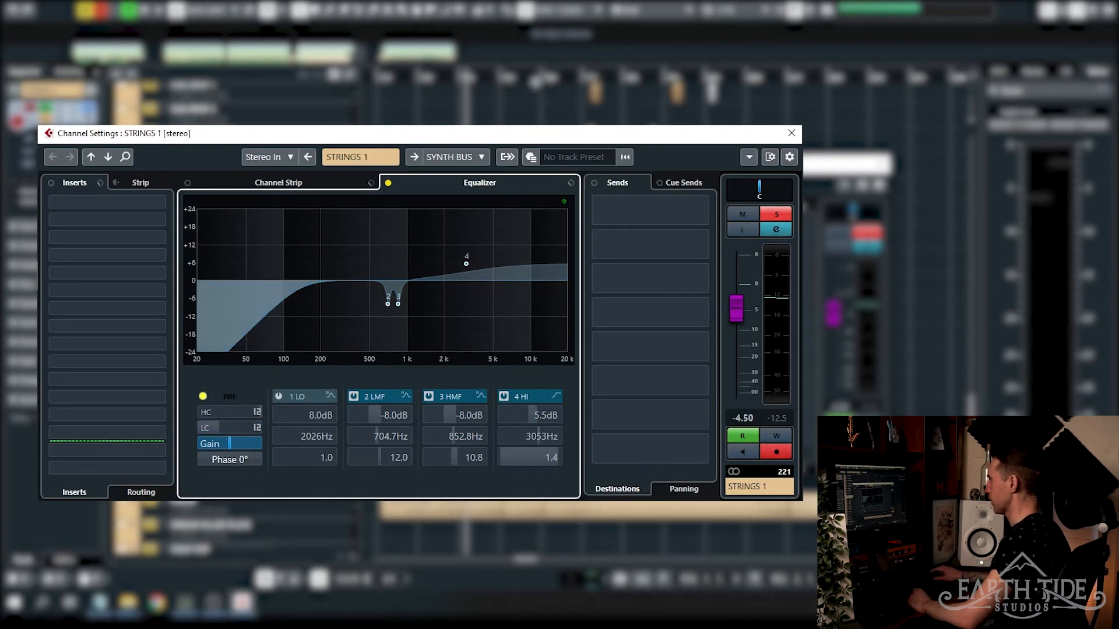
pyautogui.press('space')
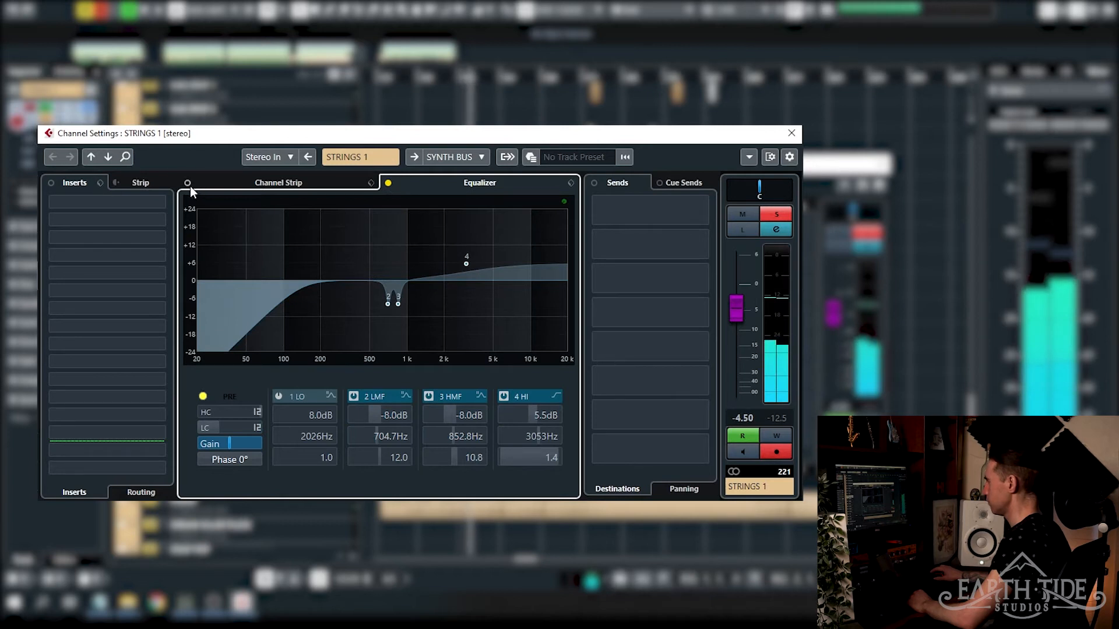
pyautogui.click(204, 395)
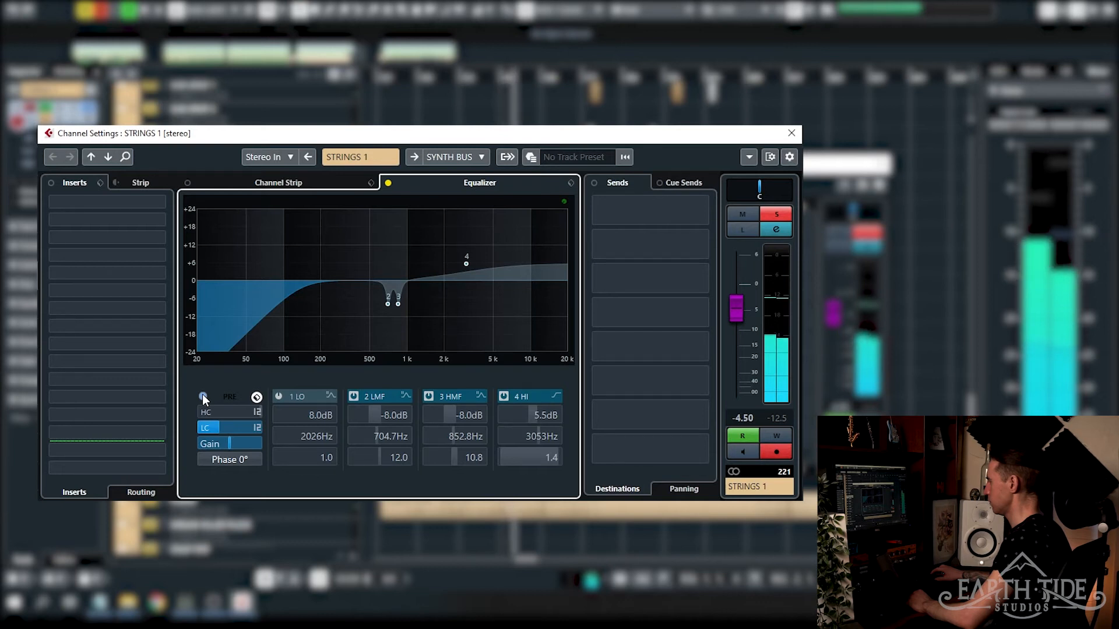
pyautogui.click(203, 395)
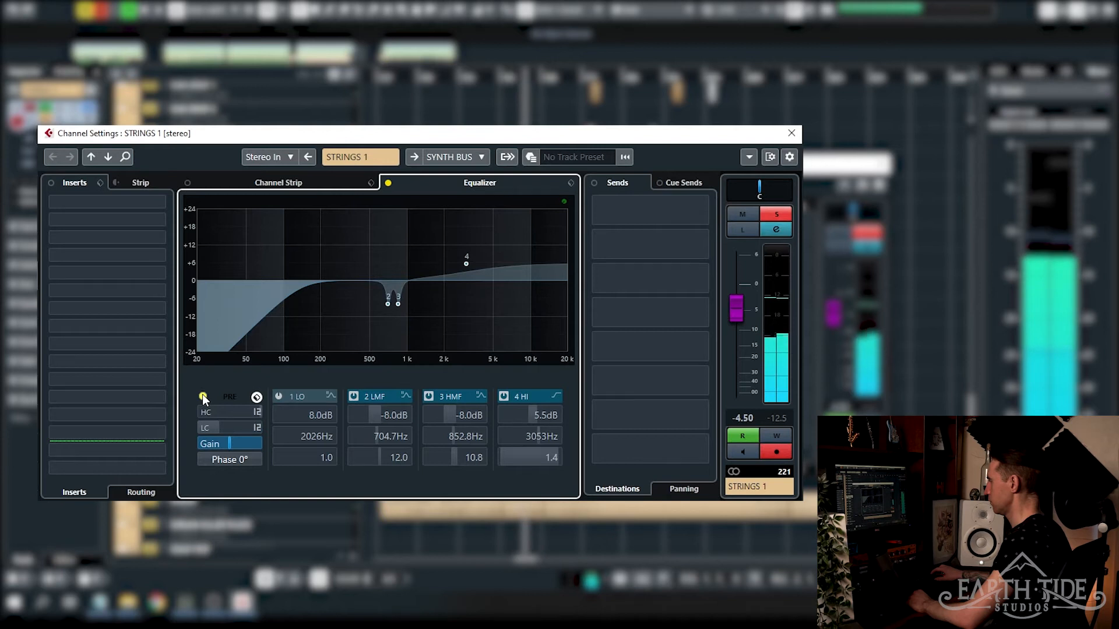
pyautogui.click(202, 396)
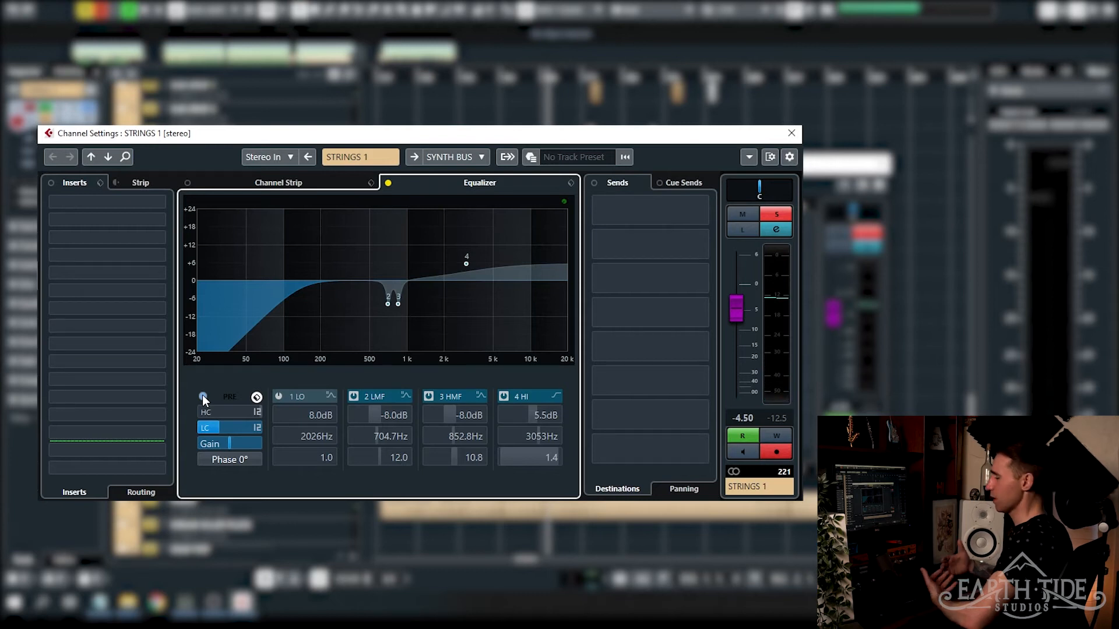
pyautogui.click(203, 397)
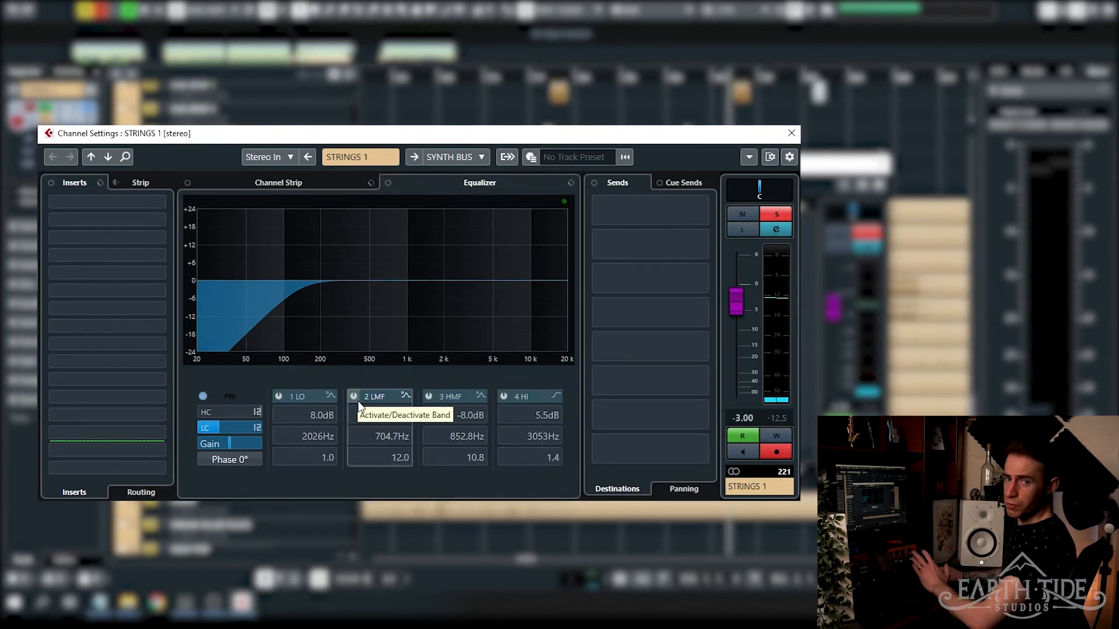
# Step: Activate equalizer band 4 HI with its 5.5 dB boost at 3053 Hz on STRINGS 1 and play the track
pyautogui.click(504, 396)
pyautogui.press('space')
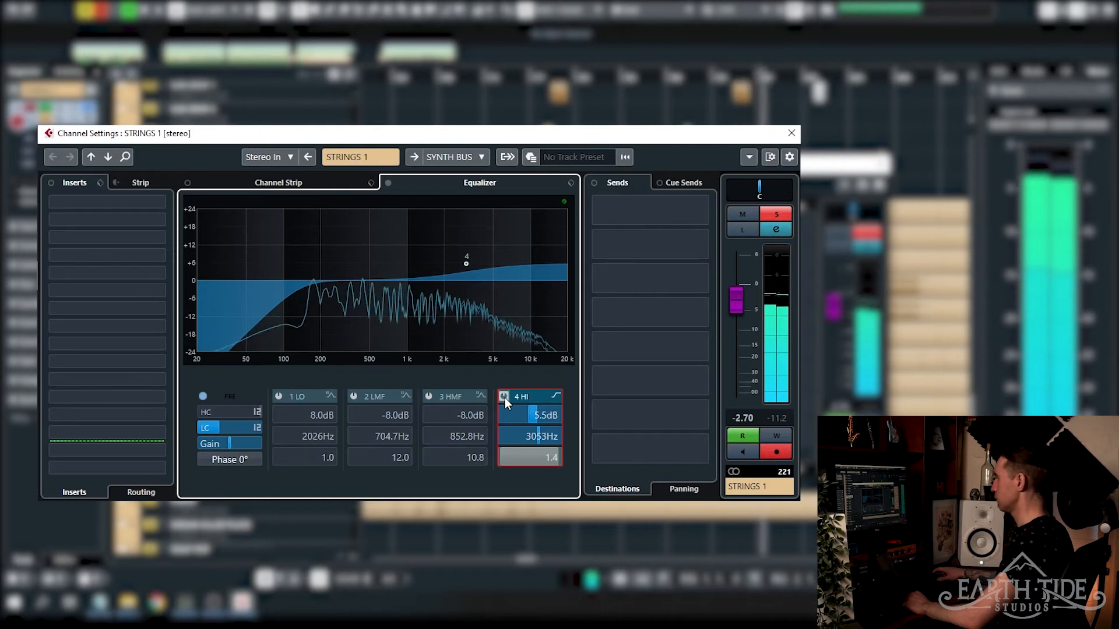
# Step: Switch band 4 HI on STRINGS 1 off and on during playback to compare the high boost, and stop playback
pyautogui.click(504, 396)
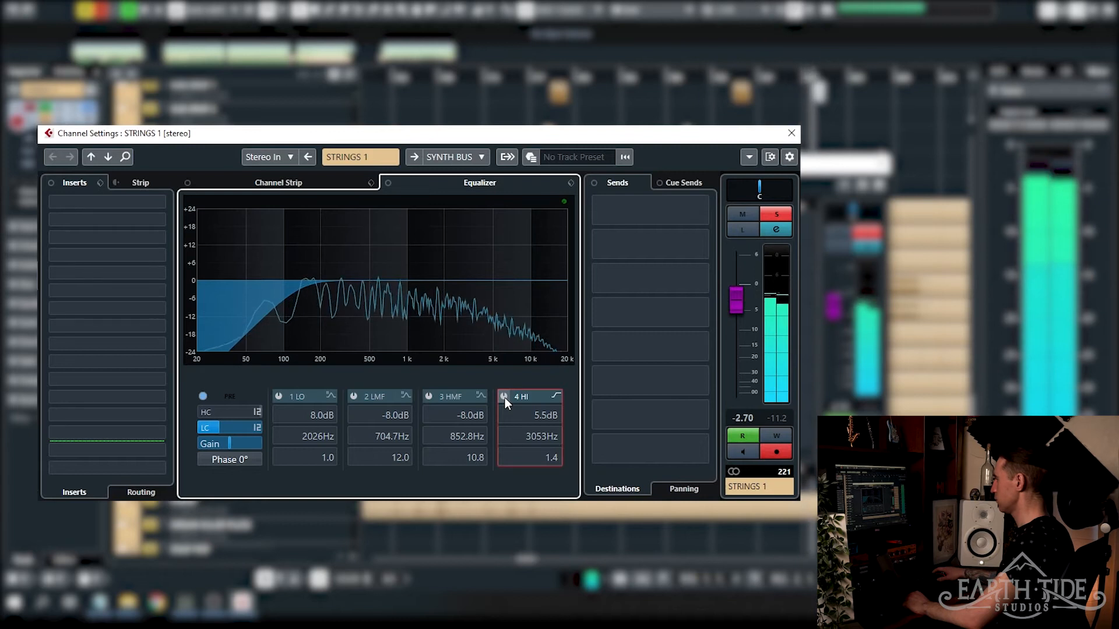
pyautogui.click(504, 397)
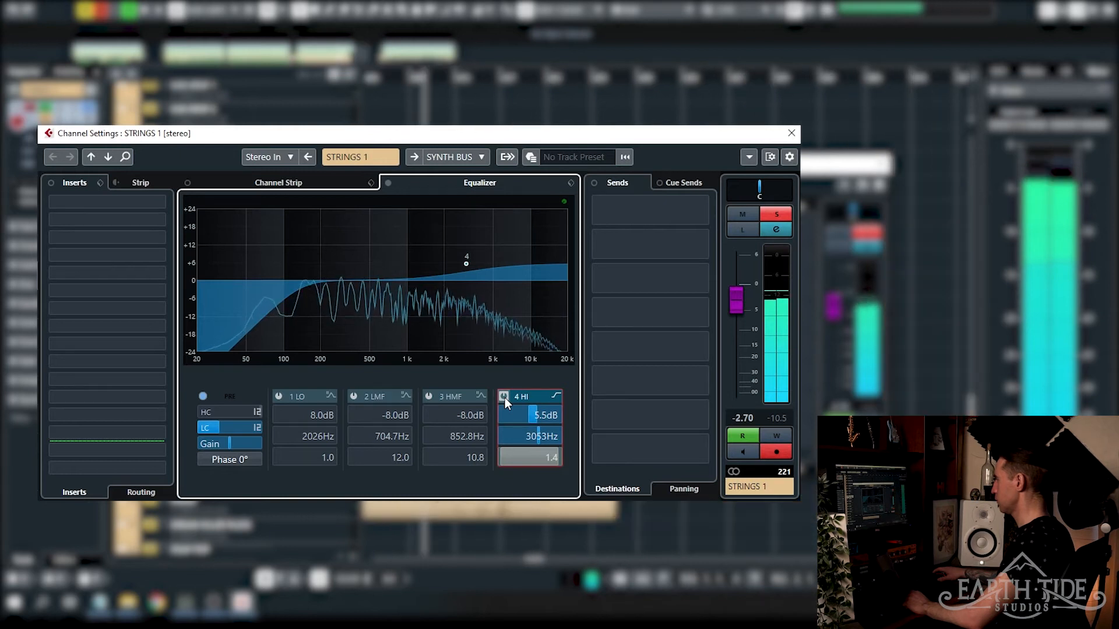
pyautogui.press('space')
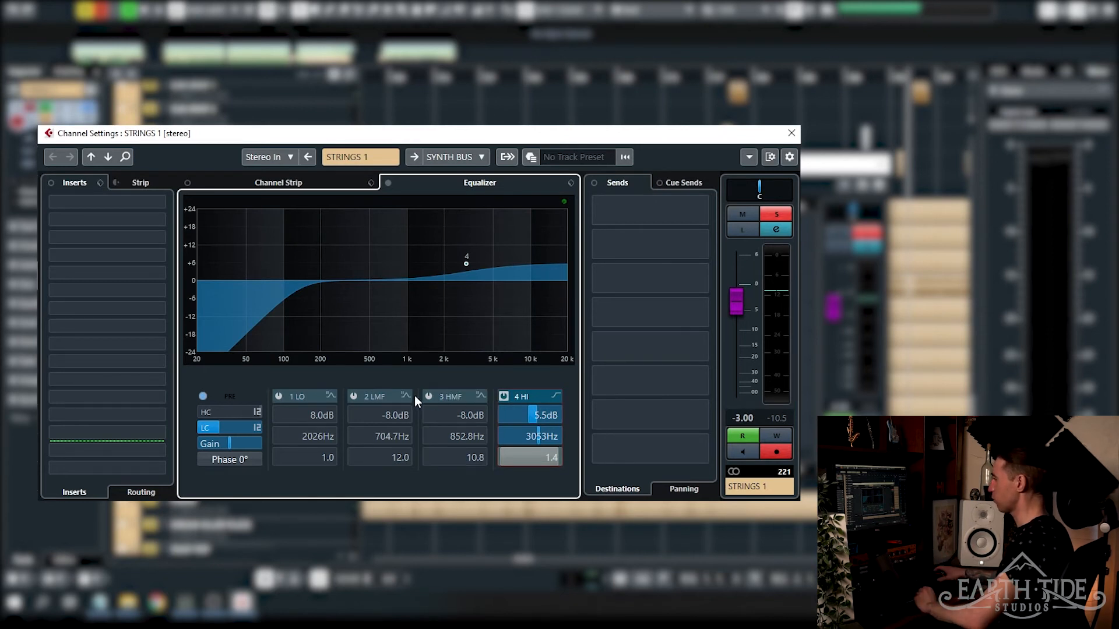
# Step: Activate equalizer bands 2 LMF (-8.0 dB at 704.7 Hz) and 3 HMF (-8.0 dB at 852.8 Hz) on STRINGS 1 and play the track
pyautogui.click(352, 396)
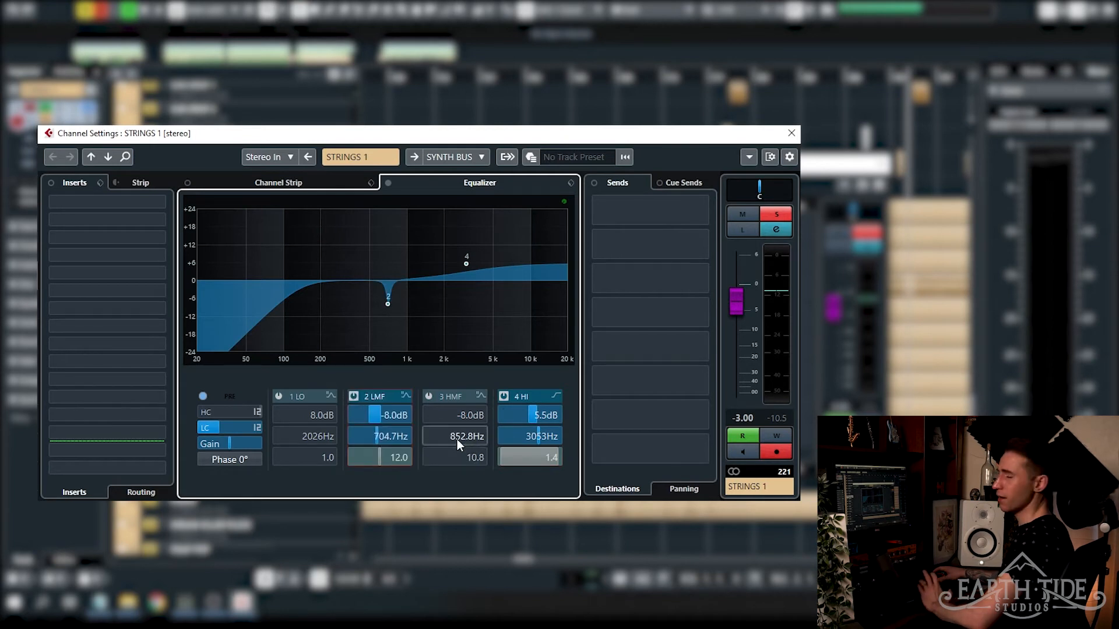
pyautogui.click(430, 396)
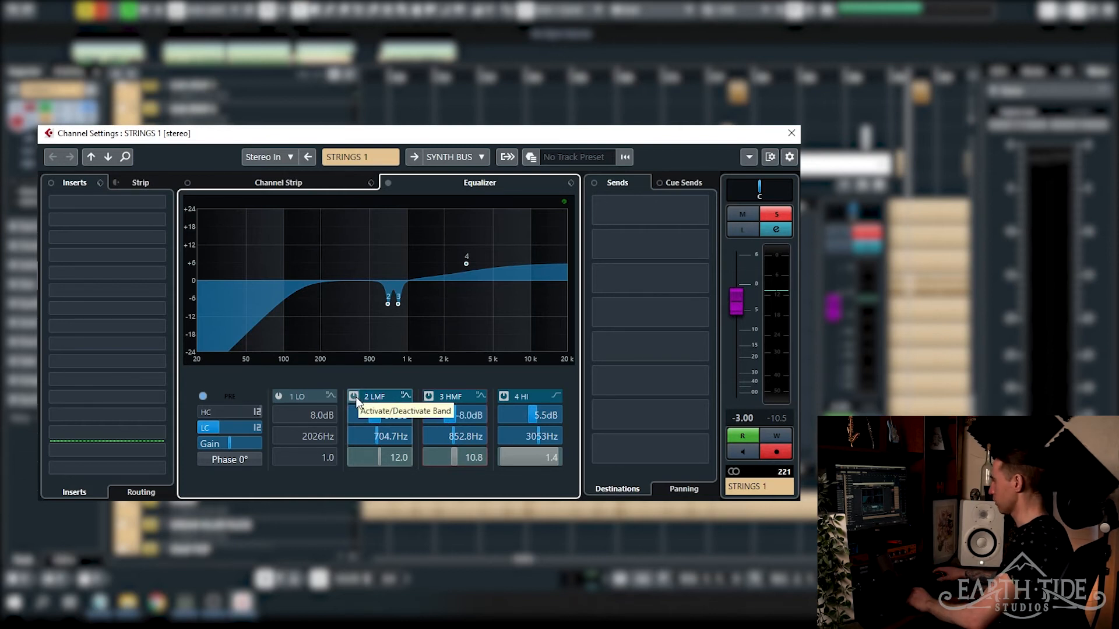
pyautogui.press('space')
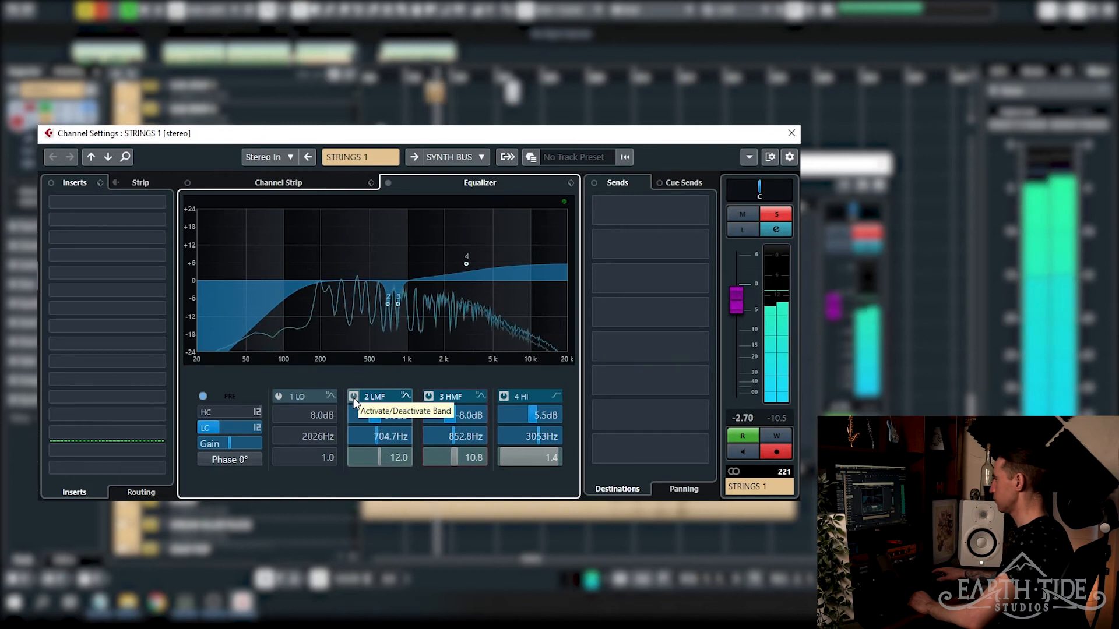
# Step: Switch bands 2 LMF and 3 HMF off and on in turn during playback to compare the STRINGS 1 cuts, and stop playback
pyautogui.click(353, 397)
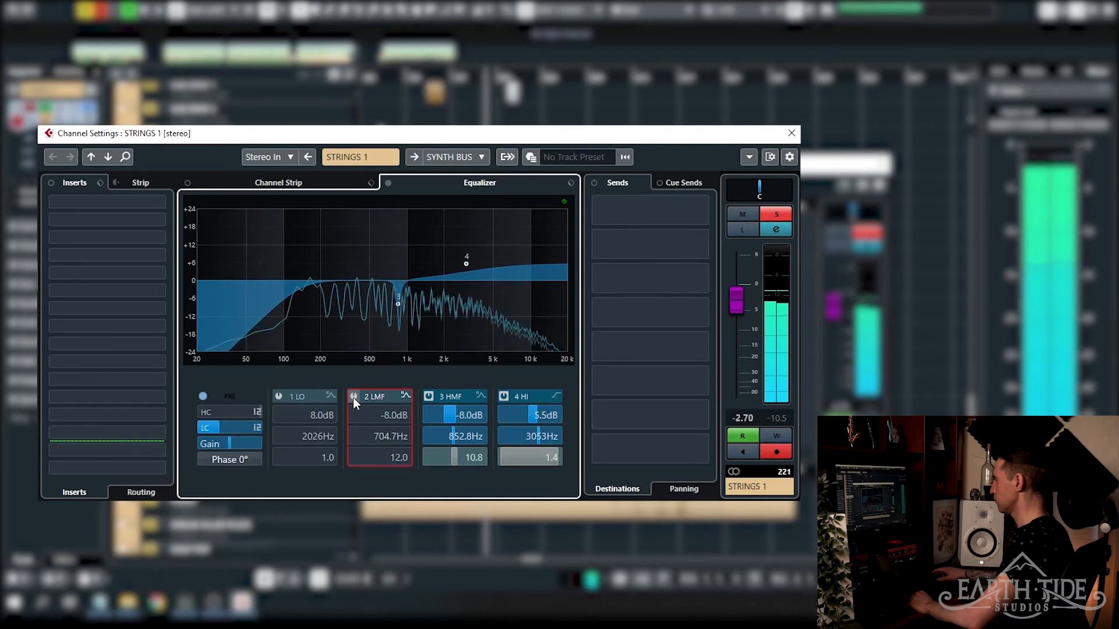
pyautogui.click(353, 397)
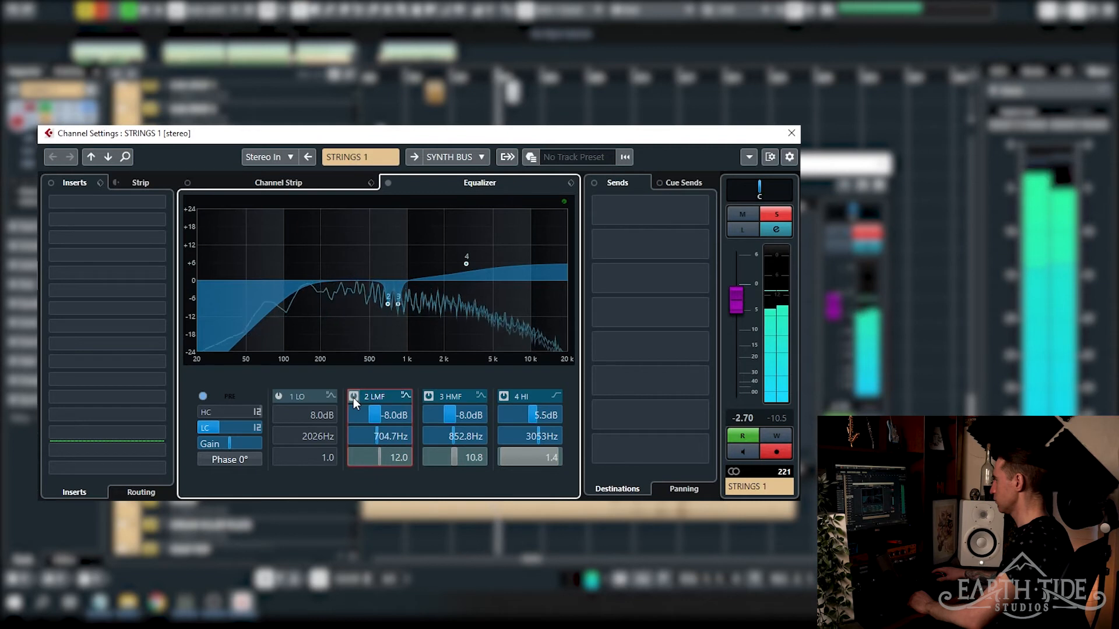
pyautogui.click(429, 395)
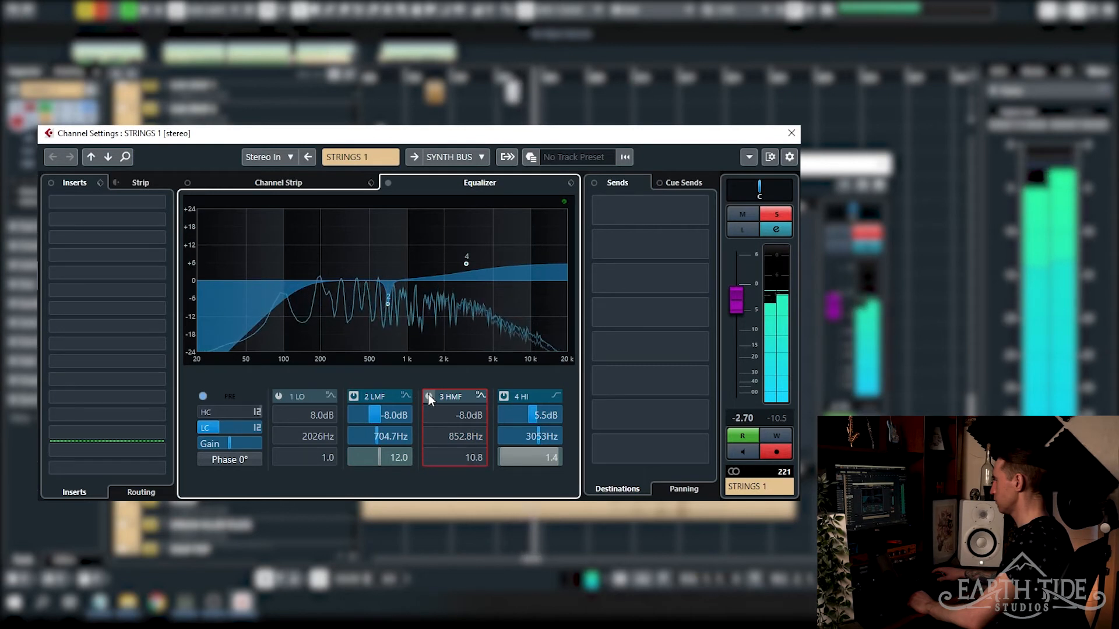
pyautogui.click(429, 395)
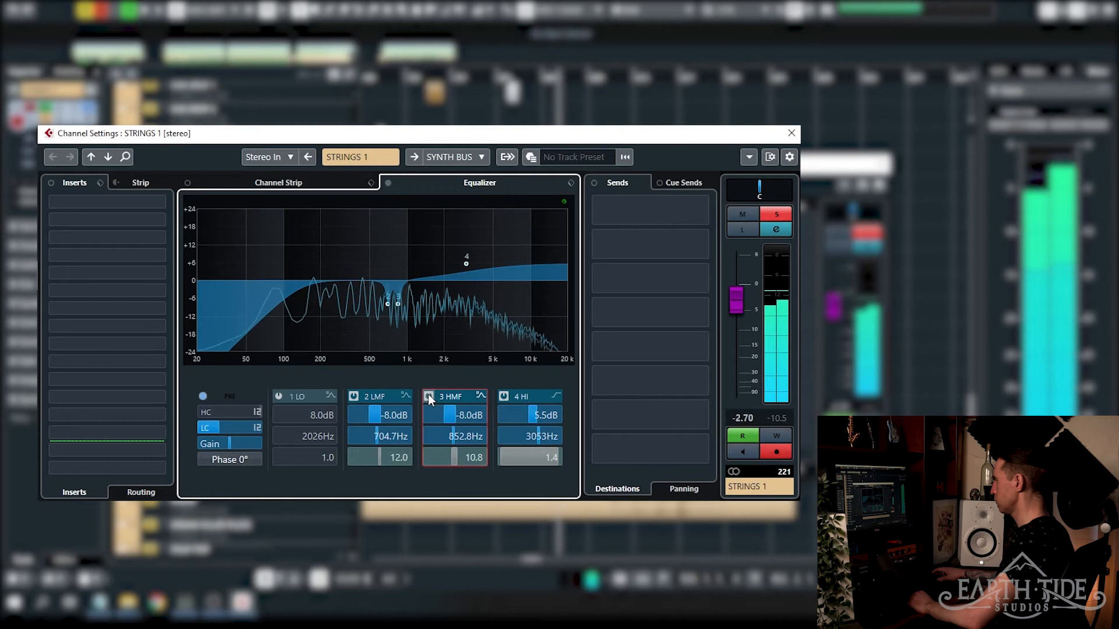
pyautogui.click(429, 395)
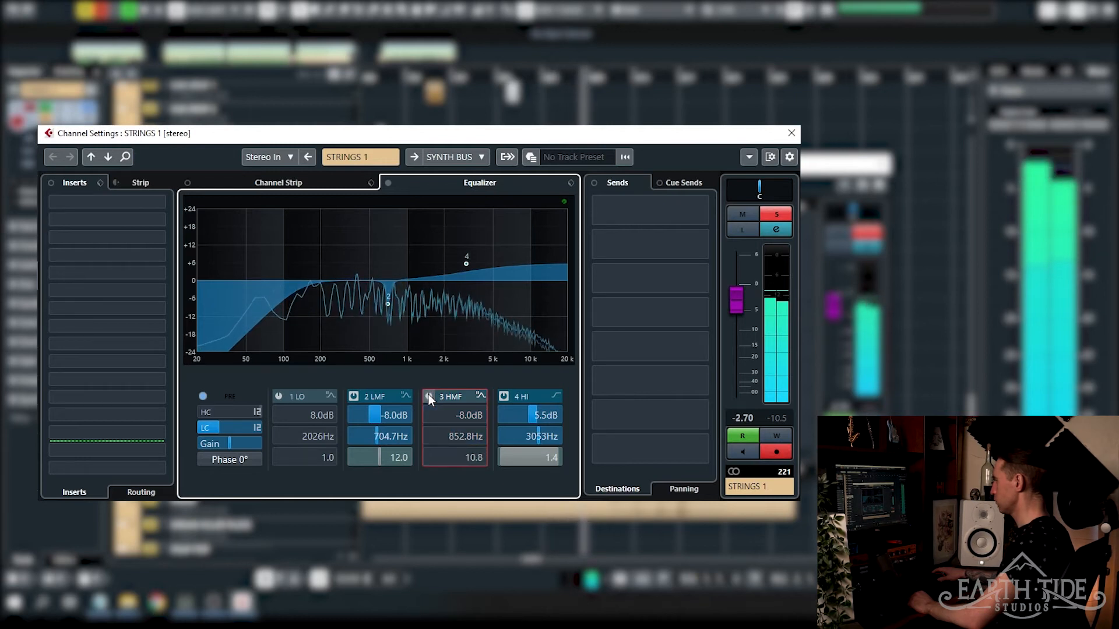
pyautogui.click(429, 396)
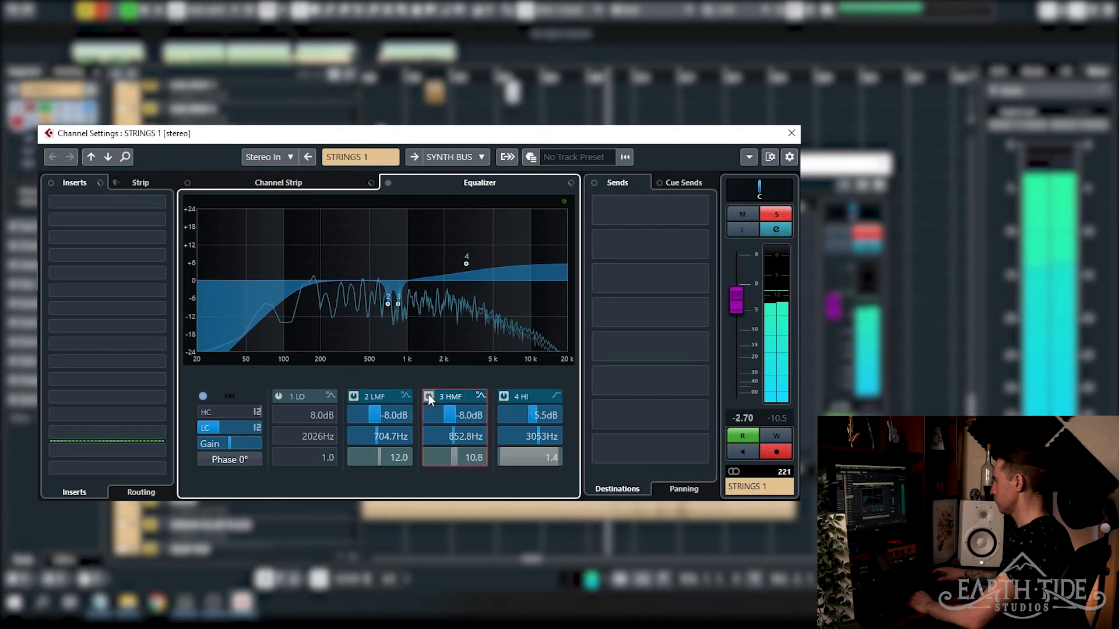
pyautogui.press('space')
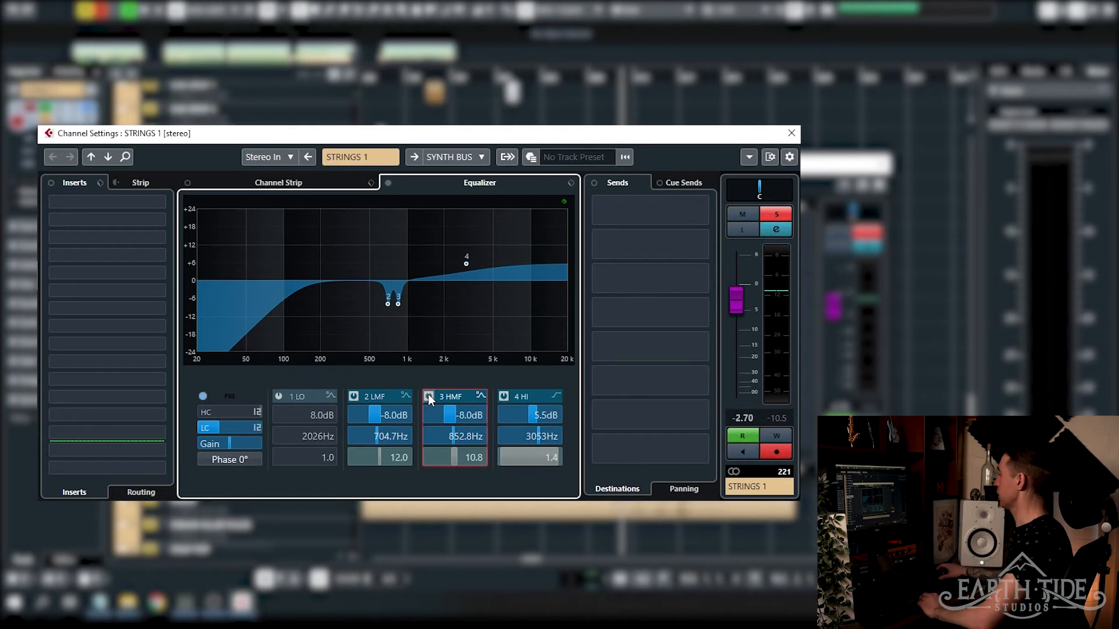
# Step: Show the STRINGS 2 channel settings, play the track, and toggle the pre section bypass to compare the low cut, leaving it active
pyautogui.press('Down')
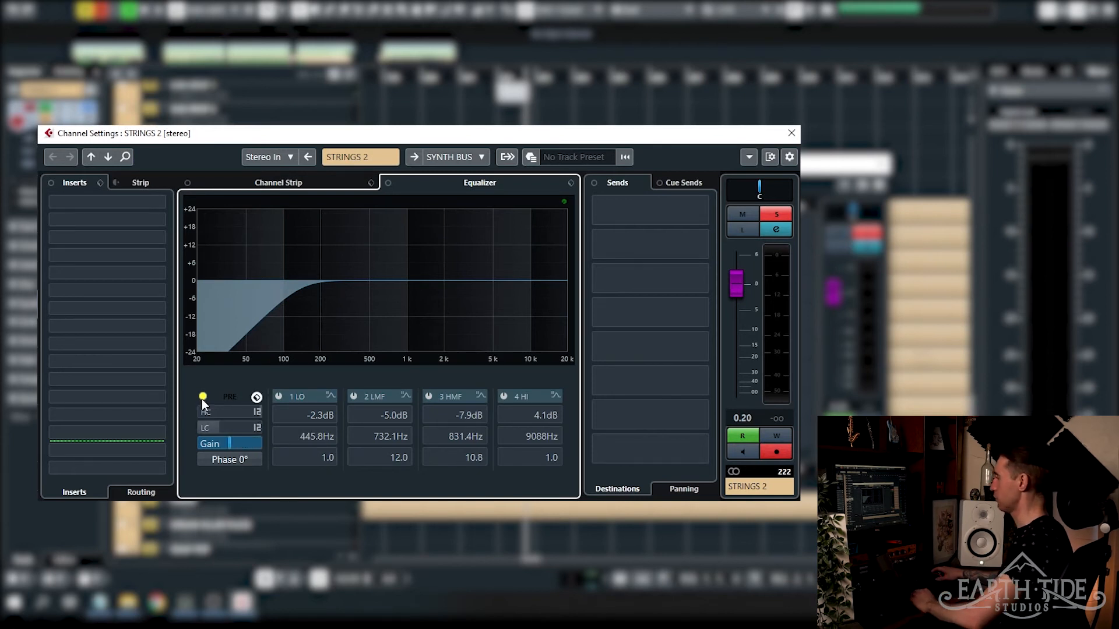
pyautogui.press('space')
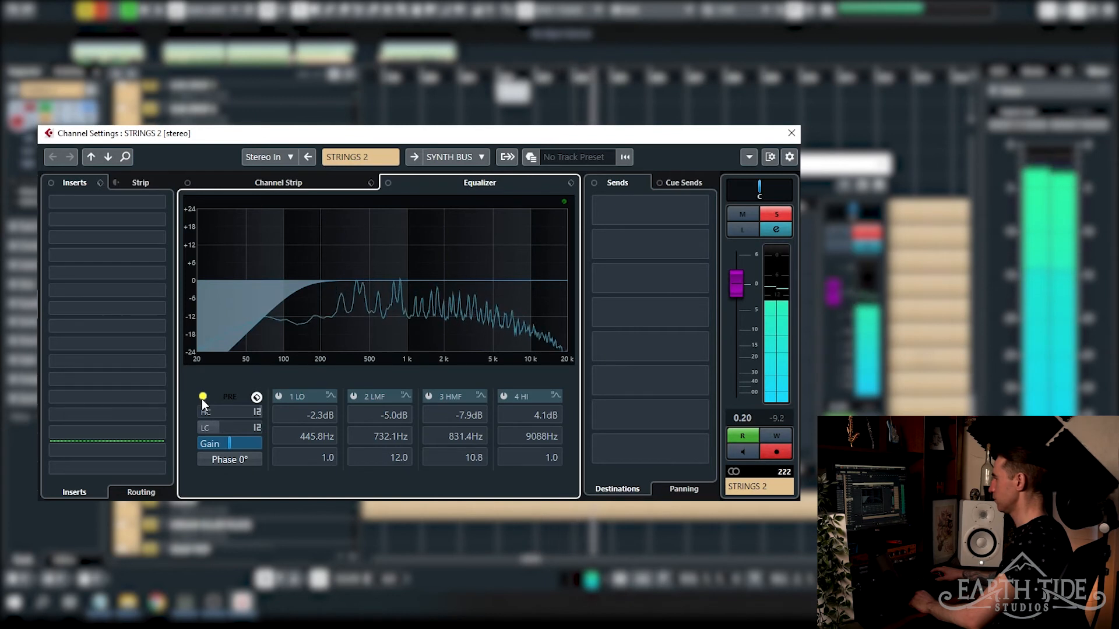
pyautogui.click(202, 398)
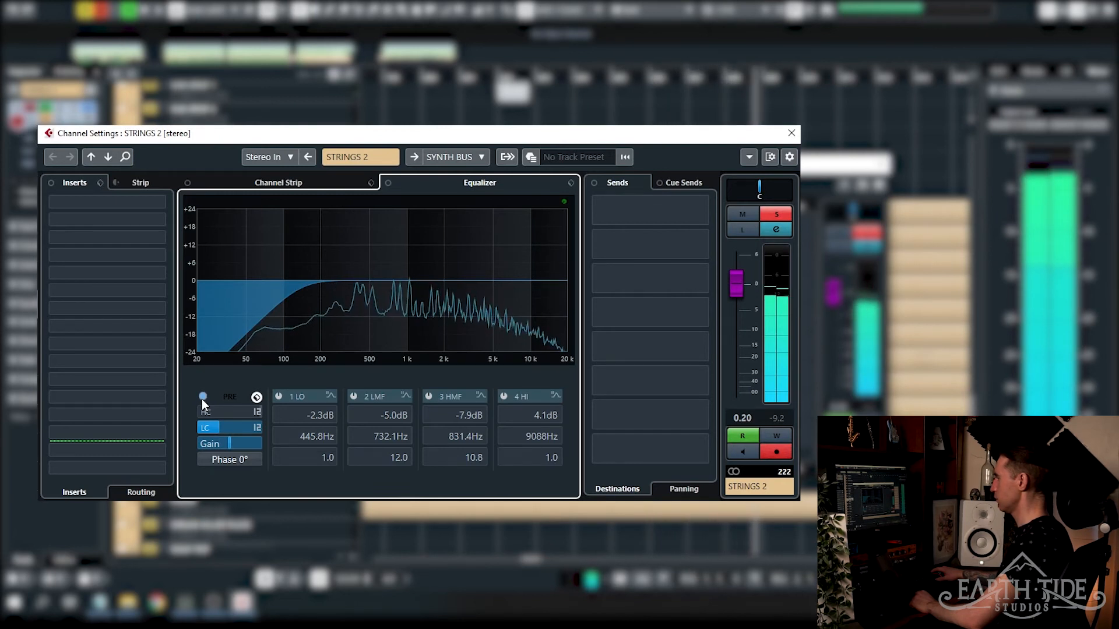
pyautogui.click(202, 397)
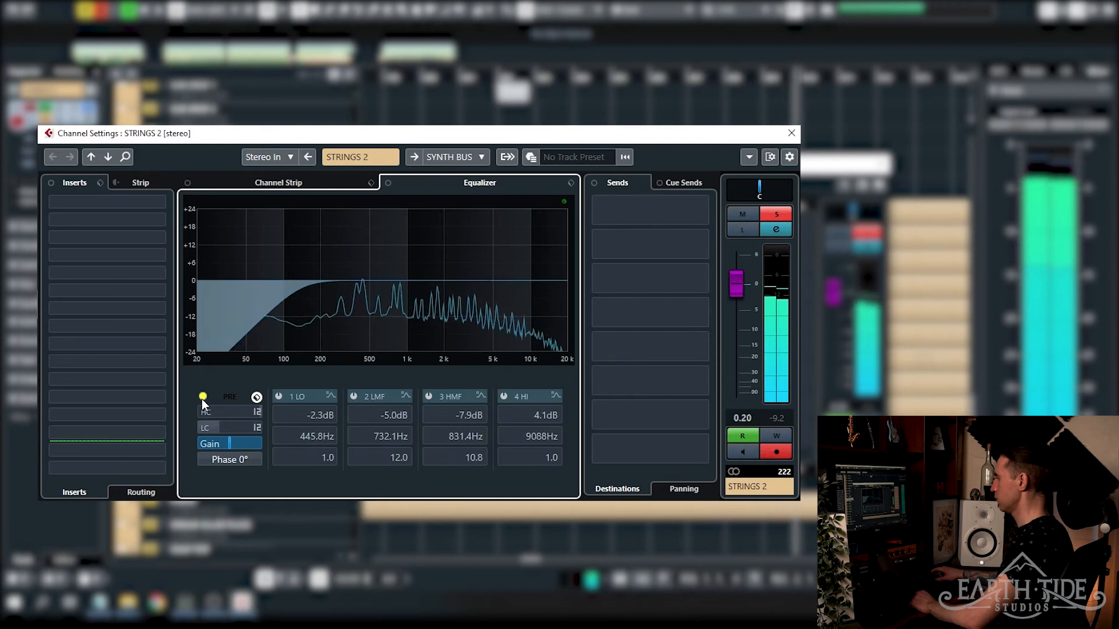
pyautogui.click(203, 397)
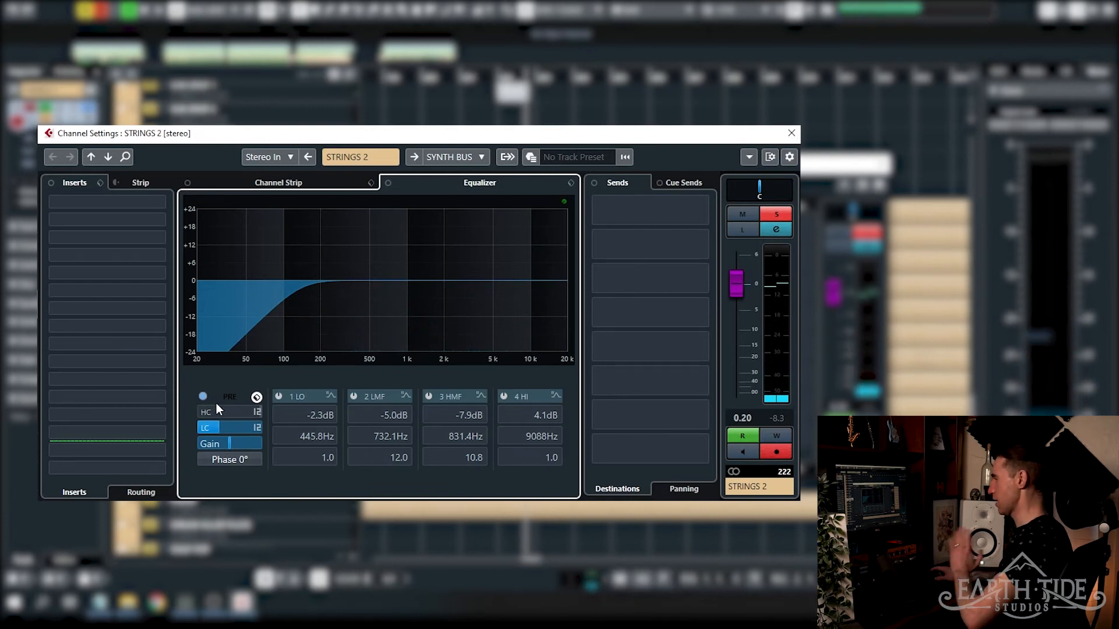
# Step: Activate band 4 HI (4.1 dB at 9088 Hz) on STRINGS 2, toggling it during playback to compare the boost
pyautogui.click(502, 395)
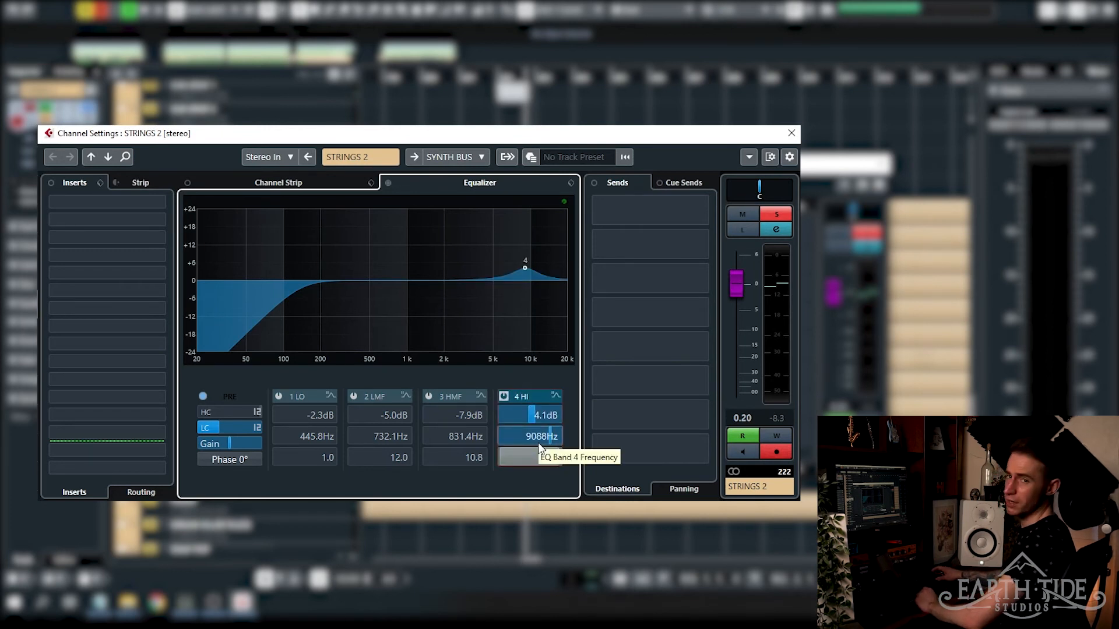
pyautogui.click(504, 396)
pyautogui.press('space')
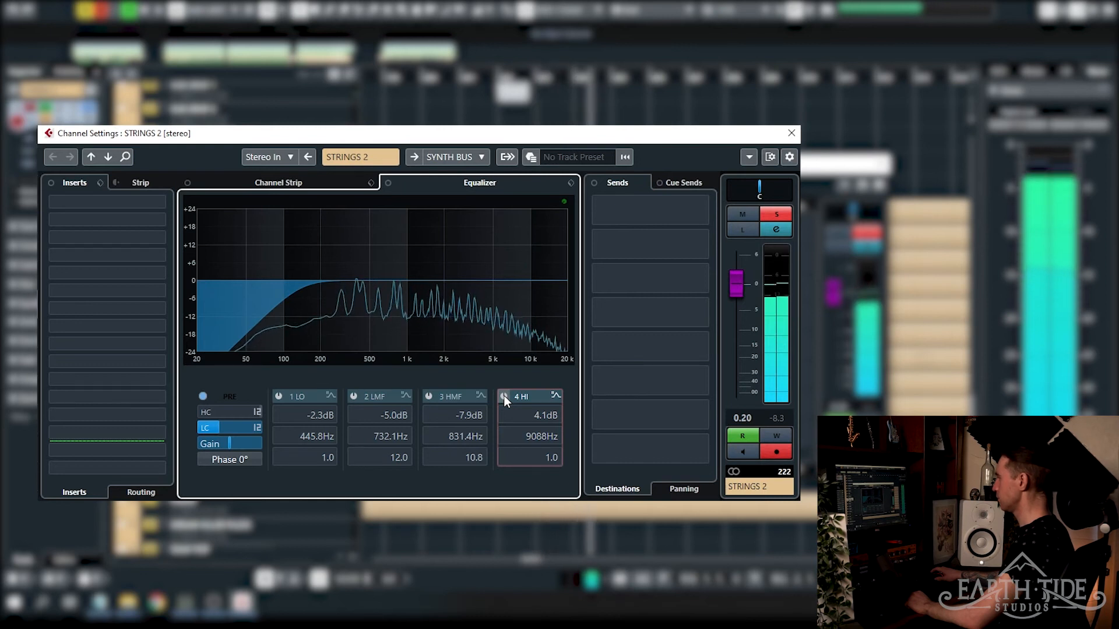
pyautogui.click(505, 396)
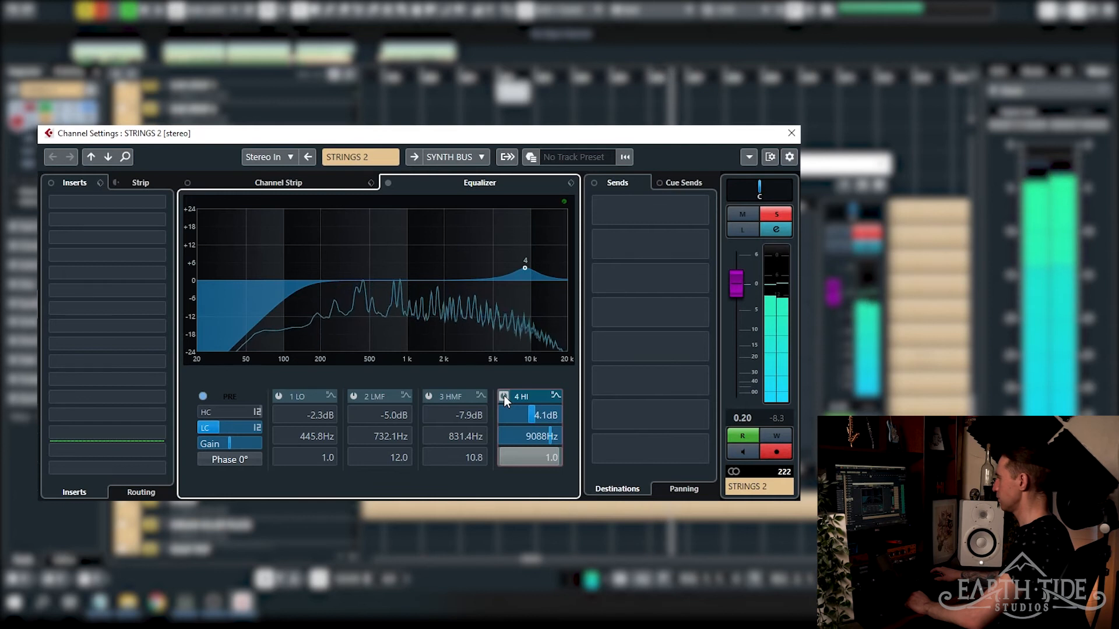
pyautogui.click(505, 397)
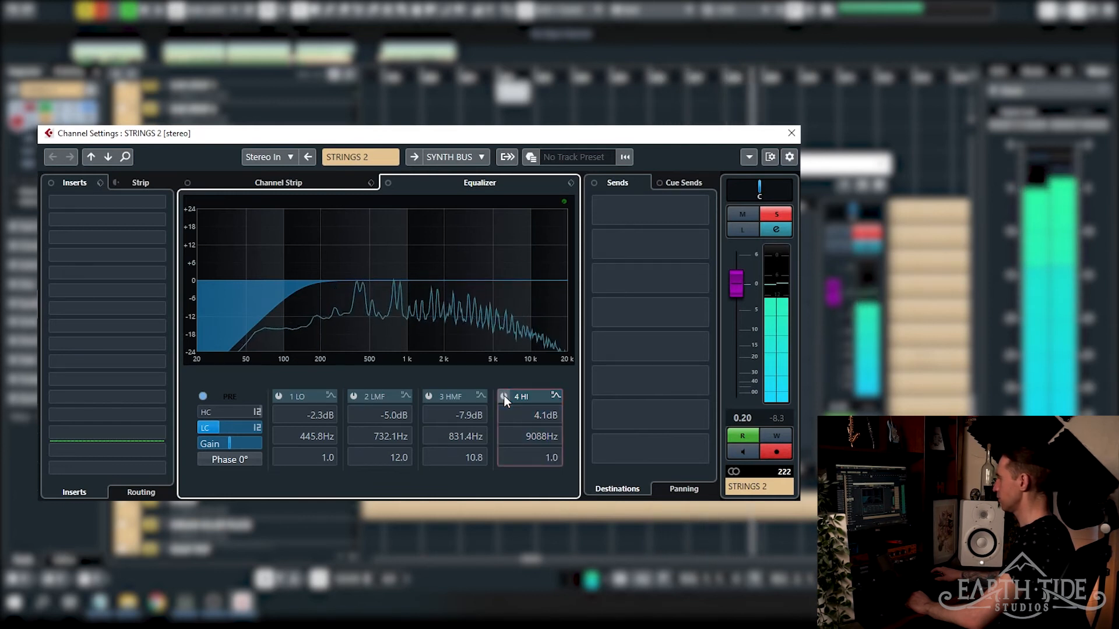
pyautogui.click(505, 396)
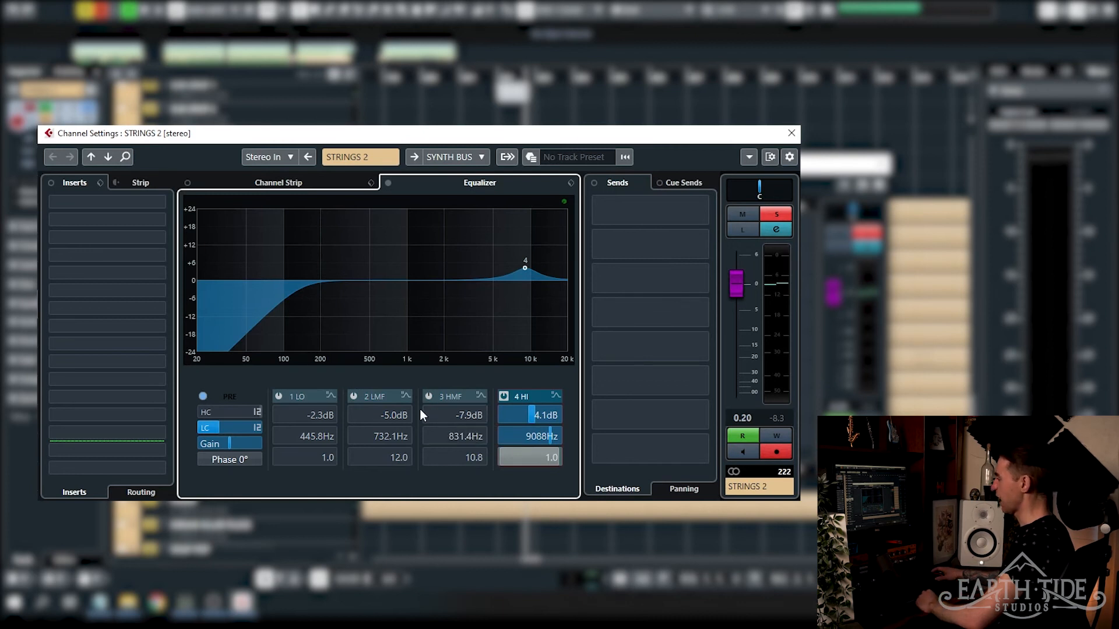
# Step: Activate bands 2 LMF (-5.0 dB, 732.1 Hz) and 3 HMF (-7.9 dB, 831.4 Hz) on STRINGS 2, toggling each during playback to compare the cuts
pyautogui.click(353, 395)
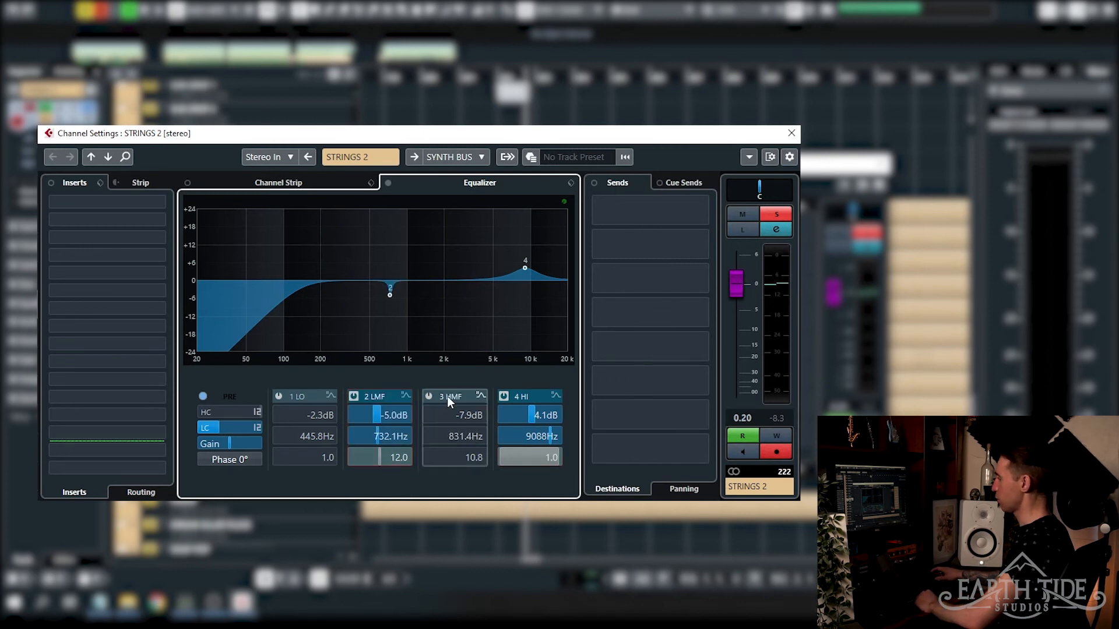
pyautogui.click(429, 396)
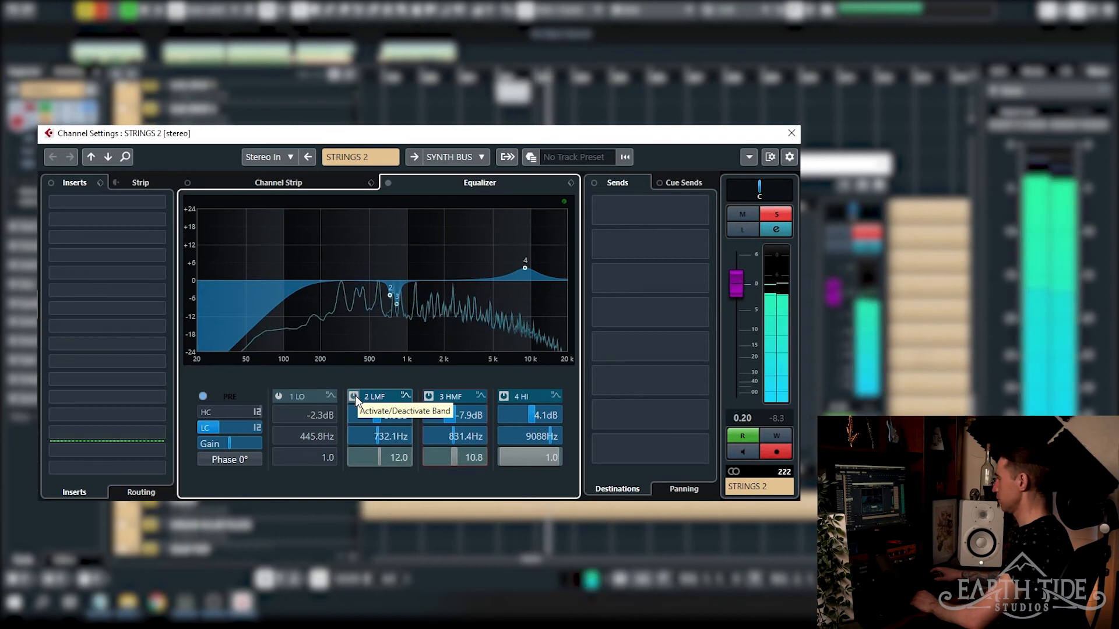
pyautogui.click(354, 396)
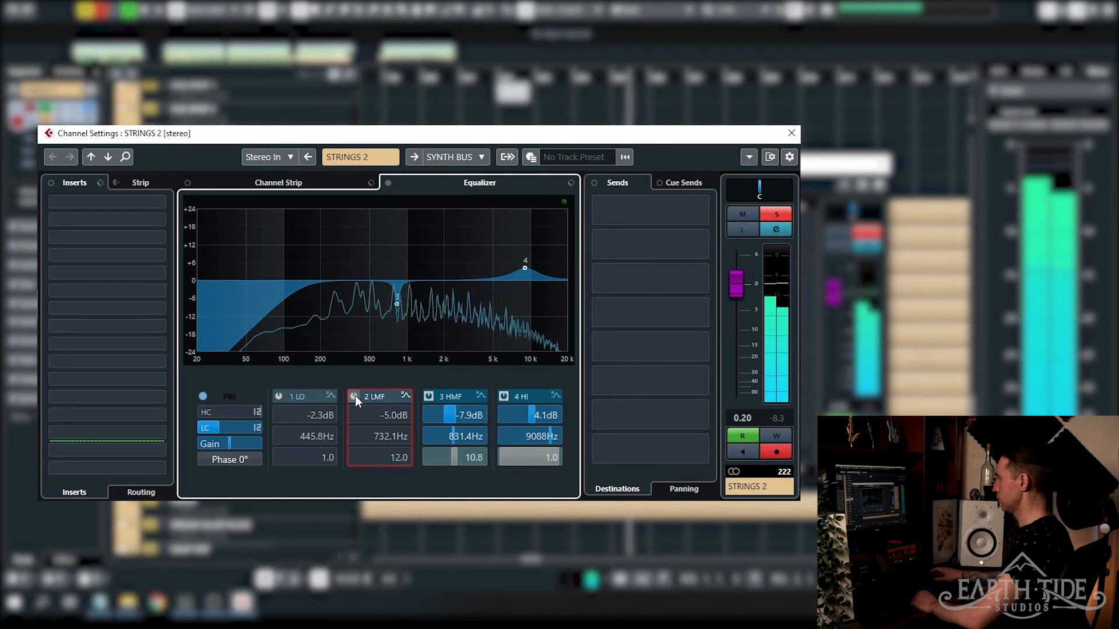
pyautogui.click(353, 396)
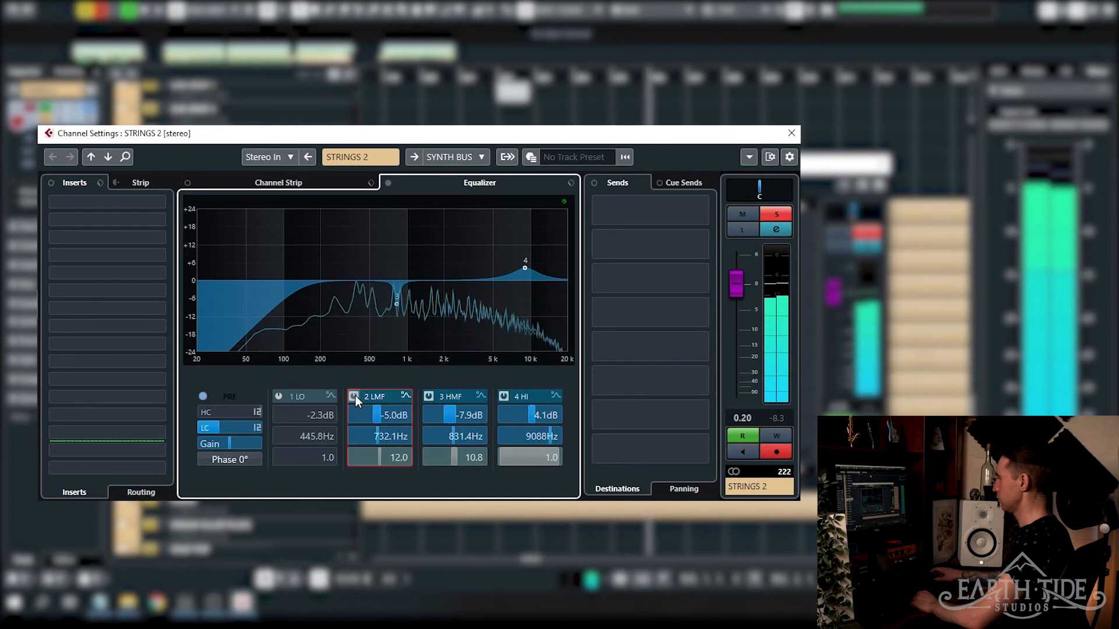
pyautogui.click(429, 395)
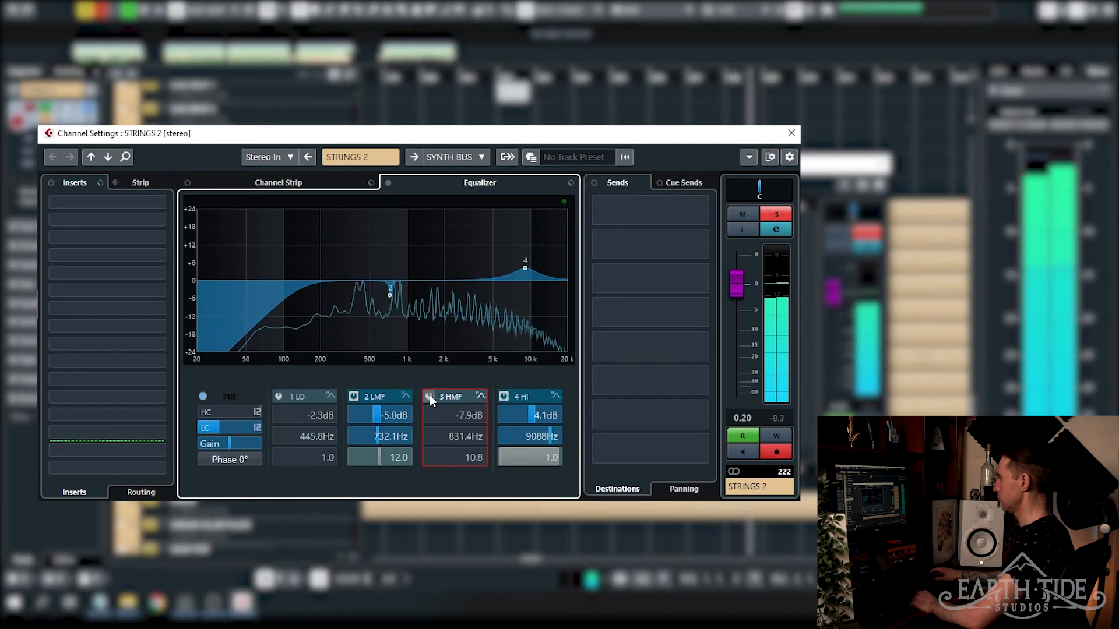
pyautogui.click(429, 395)
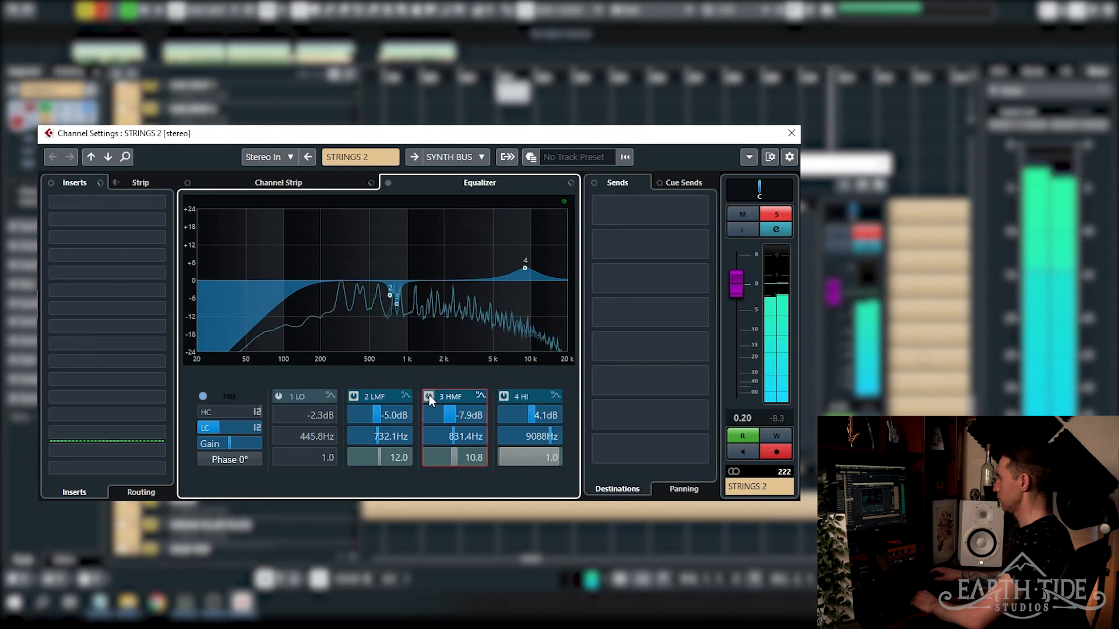
pyautogui.press('space')
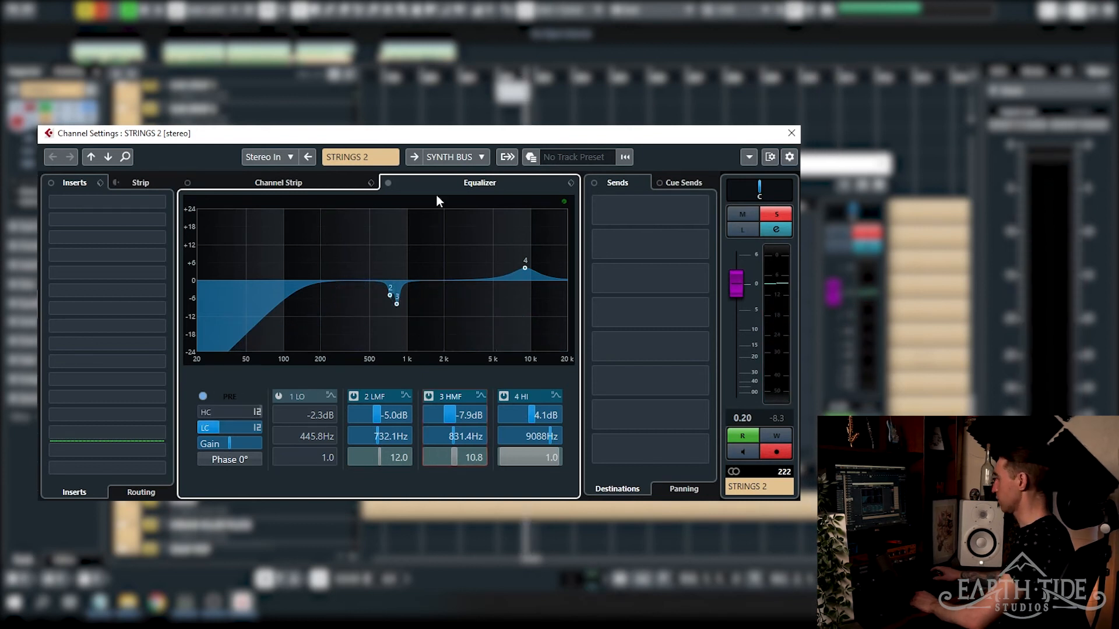
# Step: Play STRINGS 2 and toggle the bypass of its whole equalizer to compare the sound with and without it
pyautogui.press('space')
pyautogui.click(389, 183)
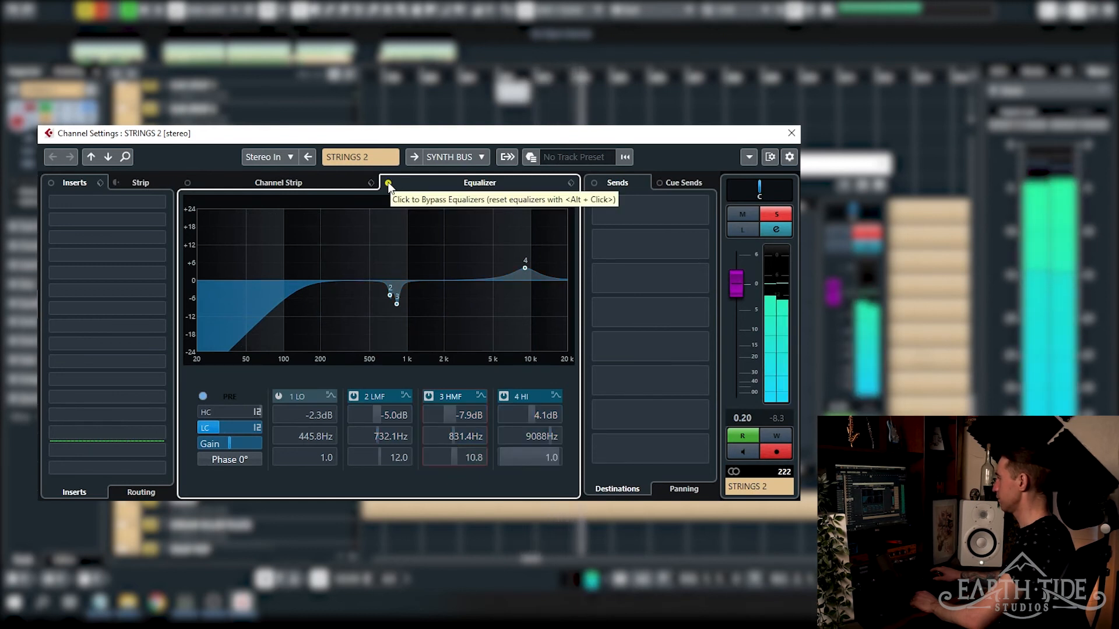
pyautogui.click(389, 183)
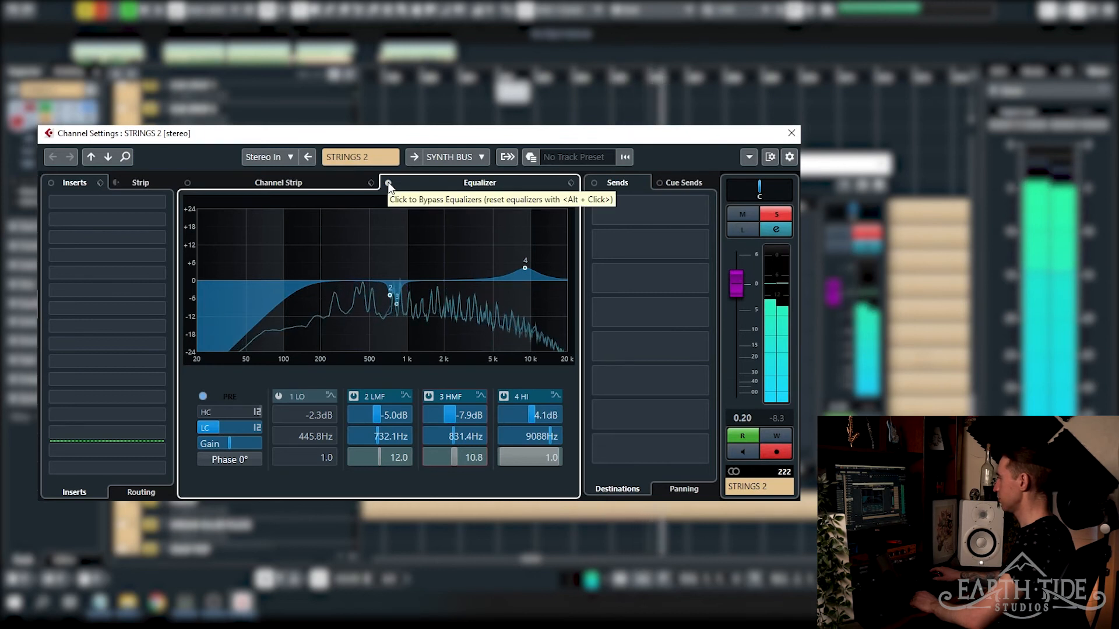
pyautogui.click(389, 184)
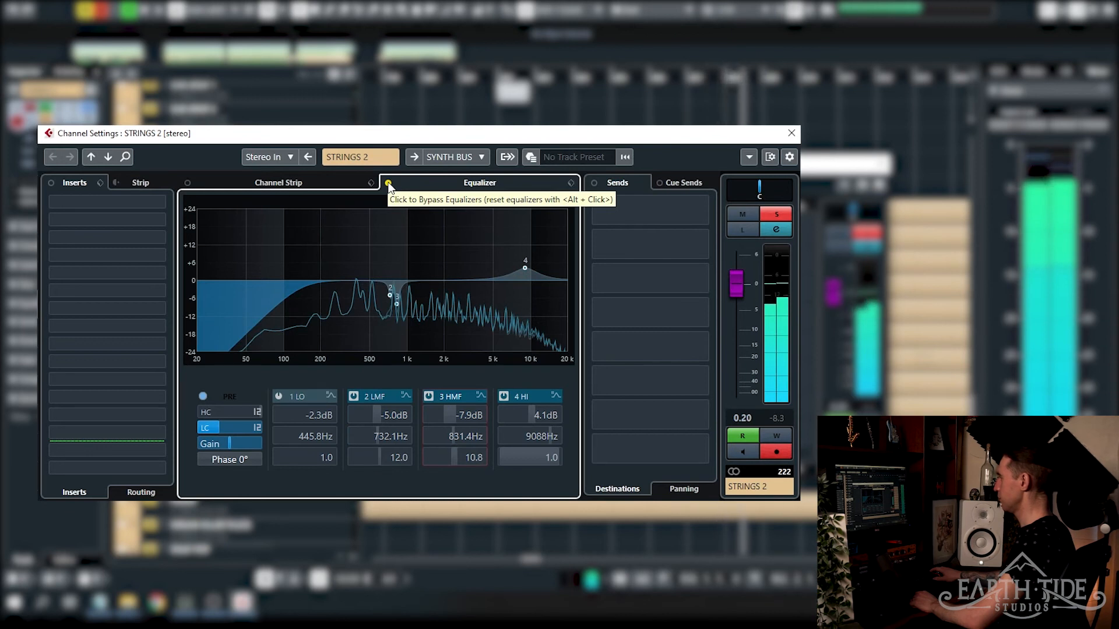
pyautogui.click(388, 183)
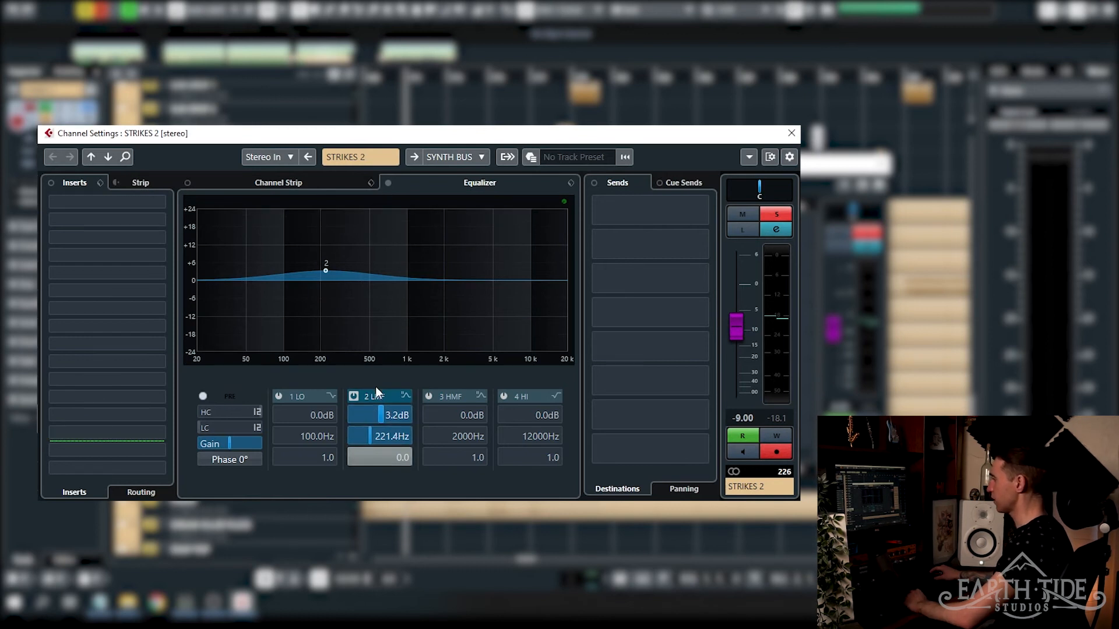
# Step: Play STRIKES 2 and toggle equalizer band 2 LMF (3.2 dB at 221.4 Hz) to compare the boost, leaving it active
pyautogui.press('space')
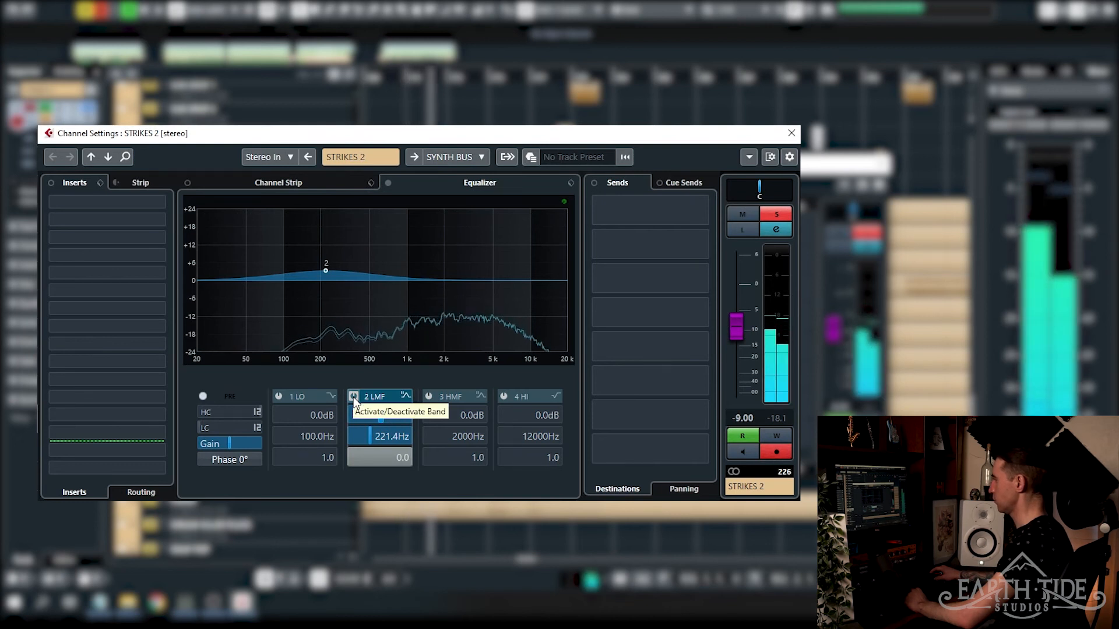
pyautogui.click(353, 397)
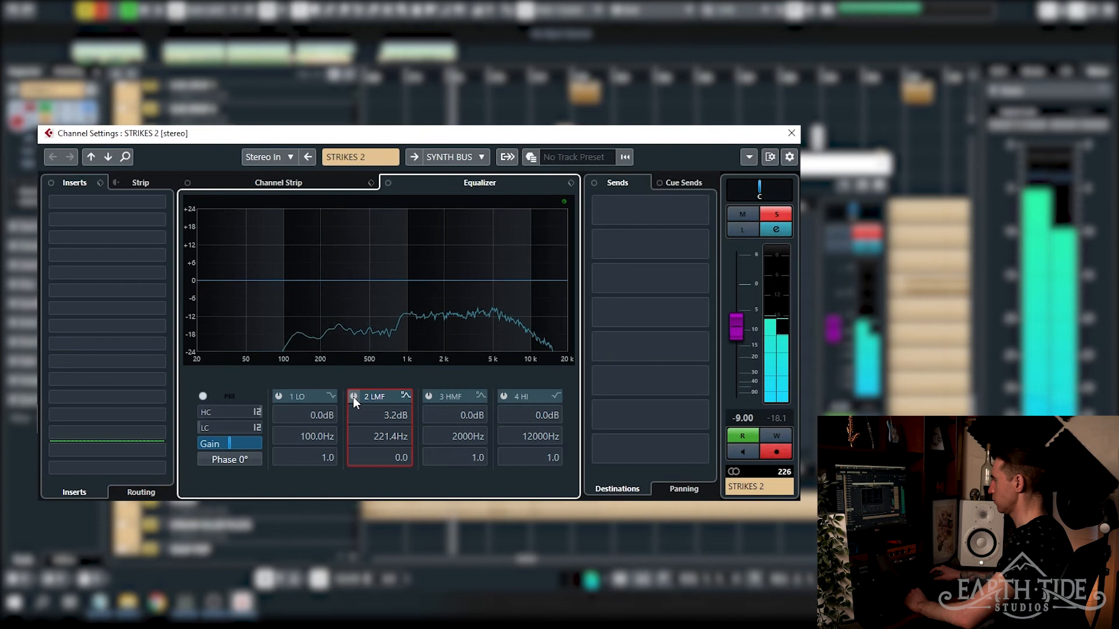
pyautogui.click(353, 396)
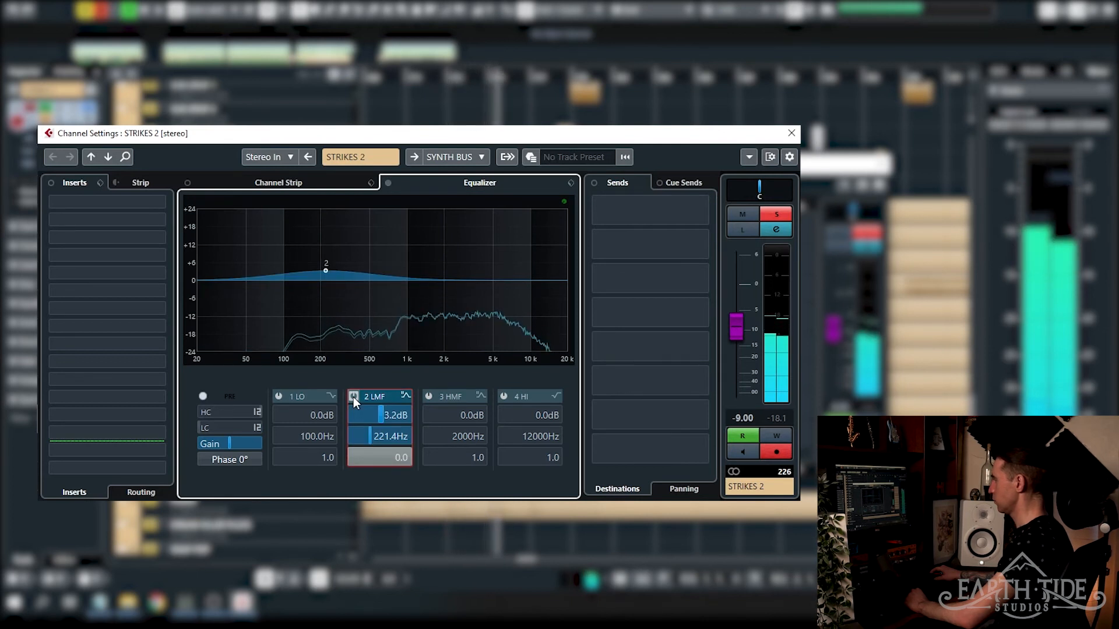
pyautogui.click(353, 396)
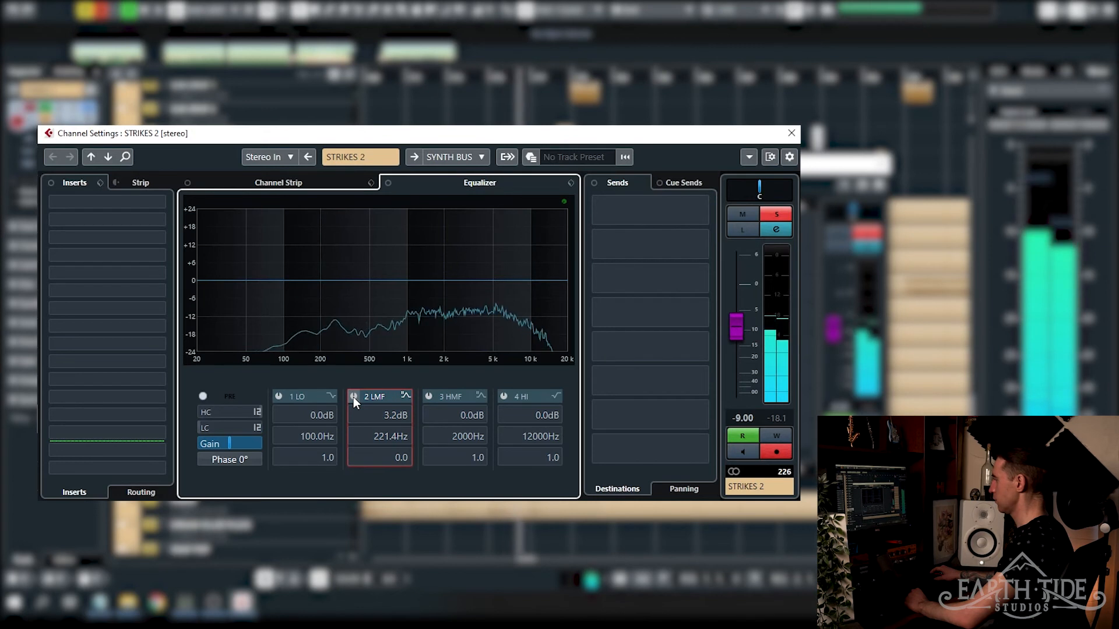
pyautogui.click(353, 397)
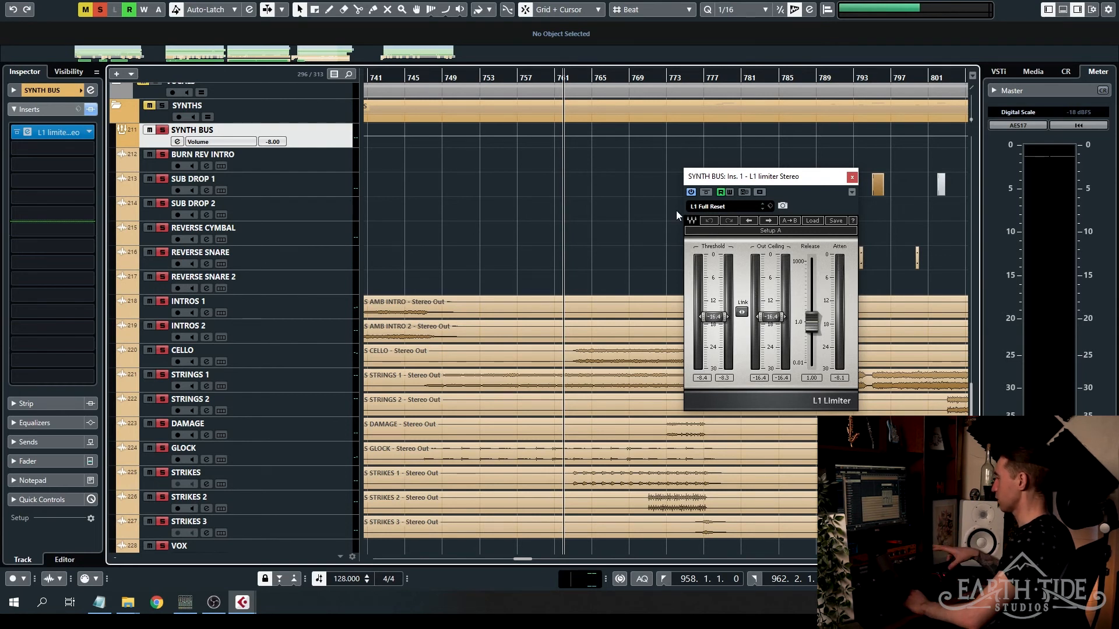
# Step: Audition the soloed SYNTH BUS with its L1 limiter window open
pyautogui.press('space')
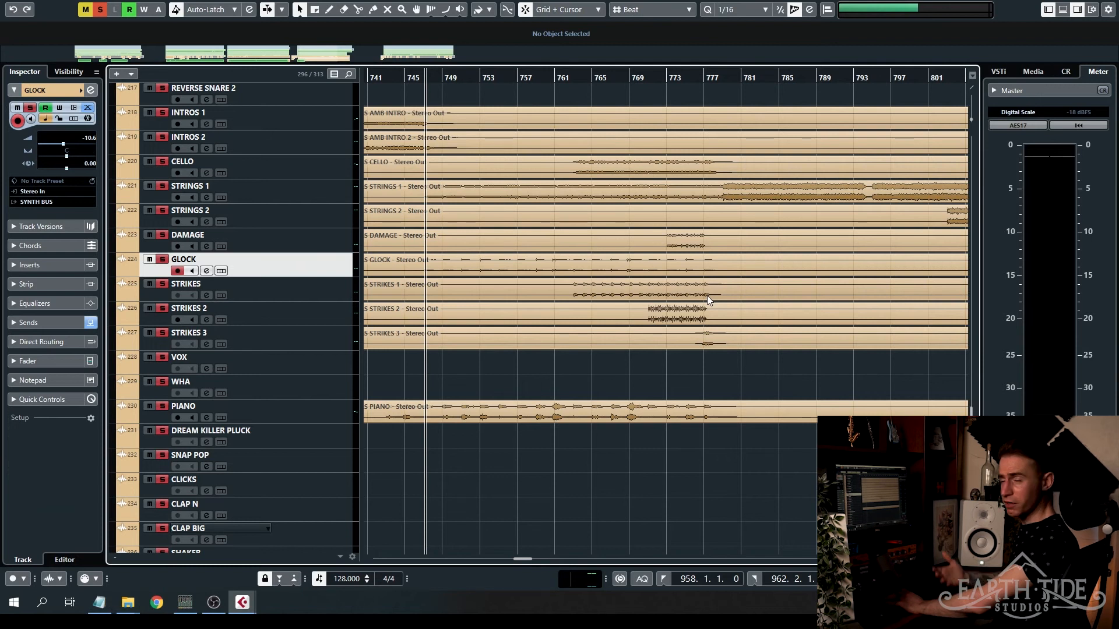
# Step: Expand the FX Channels folder, select the BLACKHOLE effect channel and show its Blackhole insert
pyautogui.scroll(-5, 544, 309)
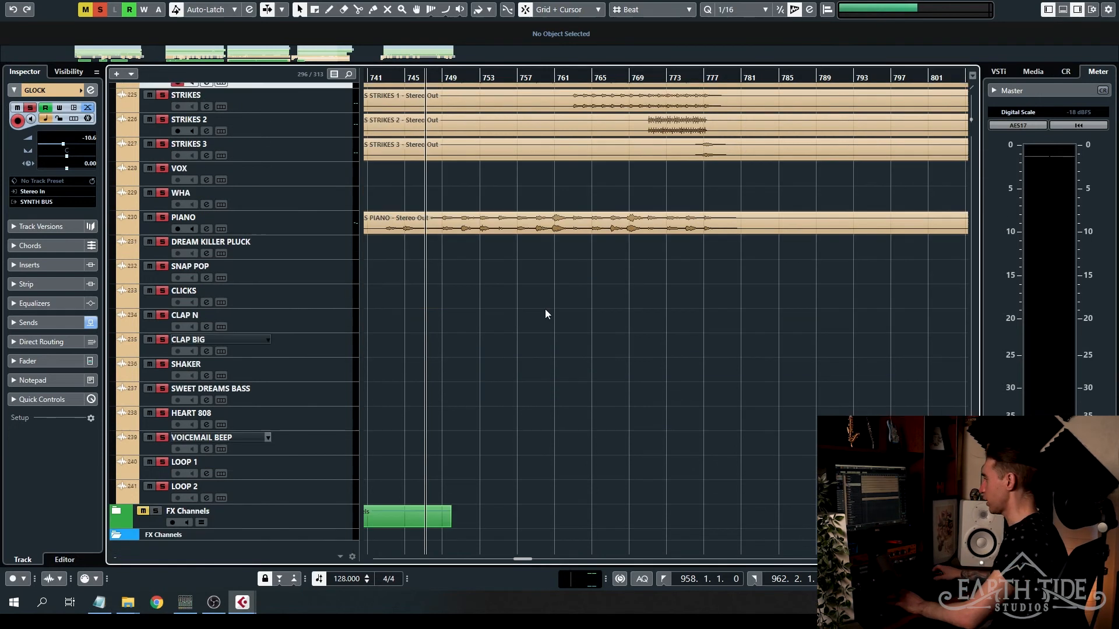
pyautogui.click(114, 499)
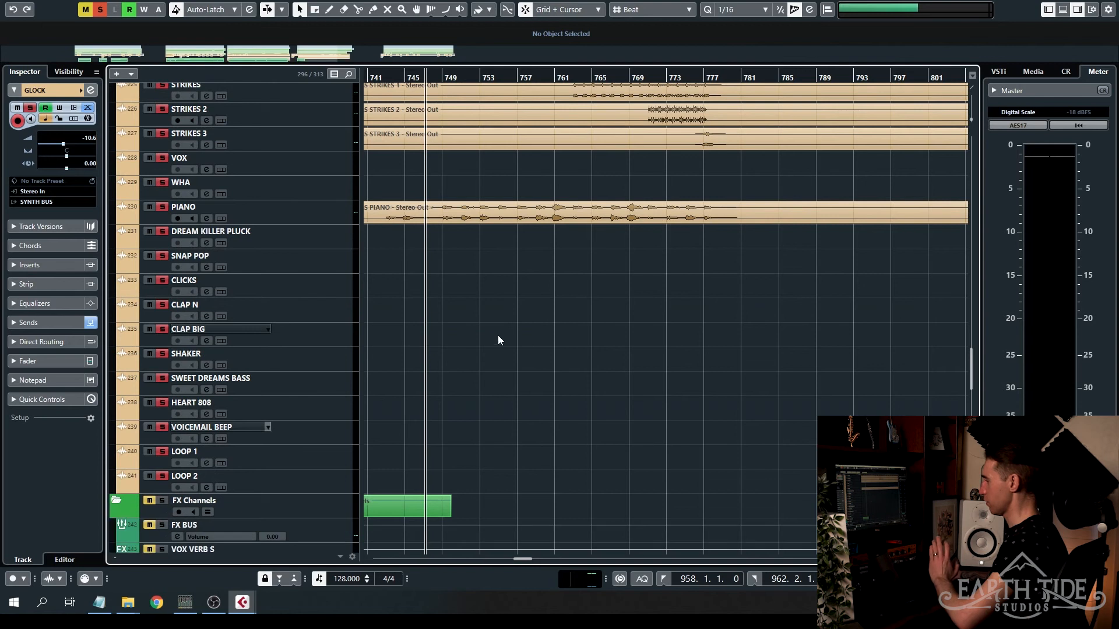
pyautogui.scroll(-10, 498, 334)
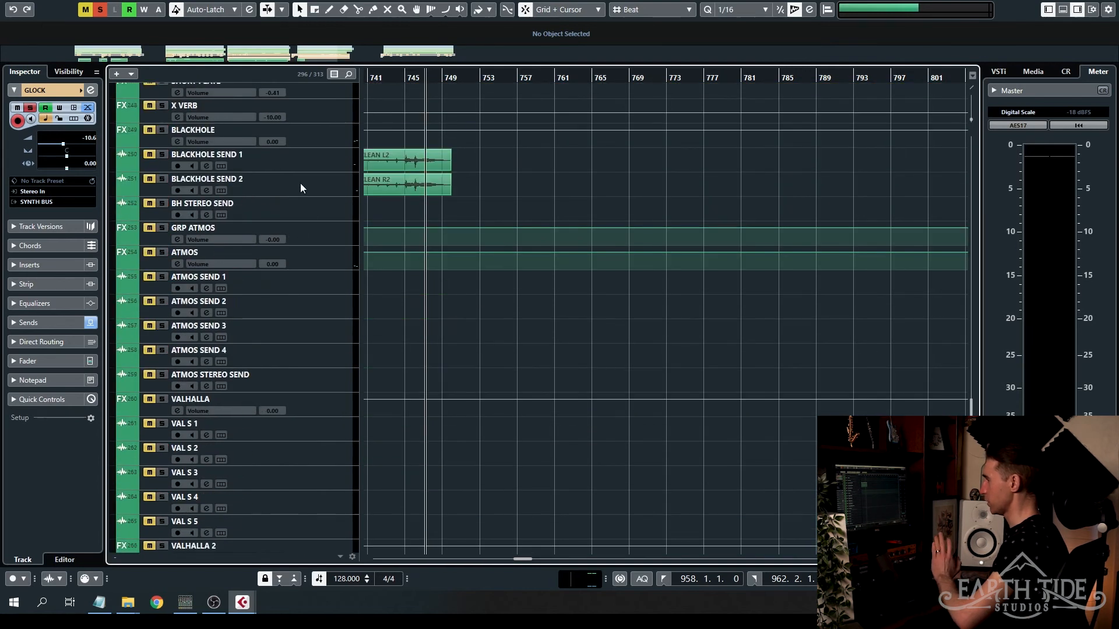
pyautogui.click(208, 143)
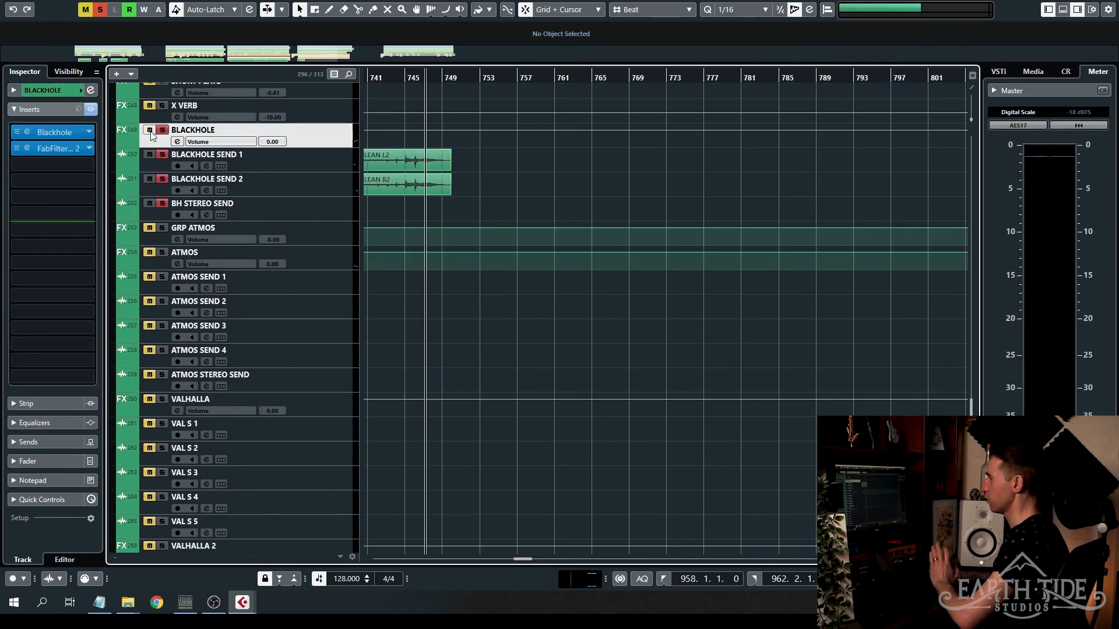
pyautogui.click(29, 134)
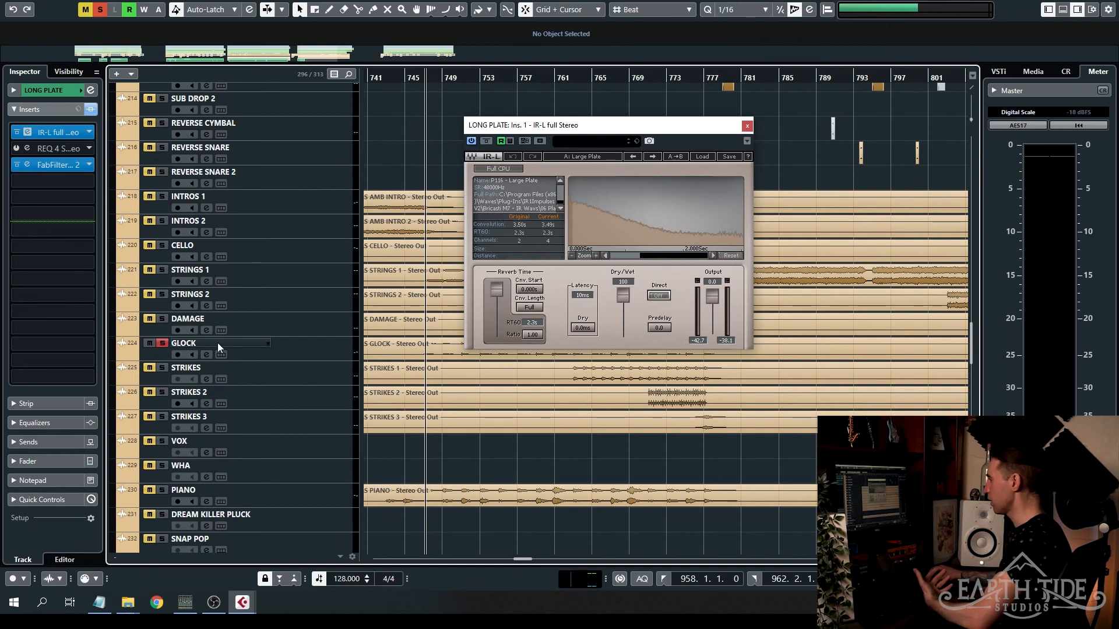
# Step: Show the GLOCK track's sends, toggle its LONG PLATE send during playback to compare the reverb, and close the IR-L plug-in window
pyautogui.click(168, 354)
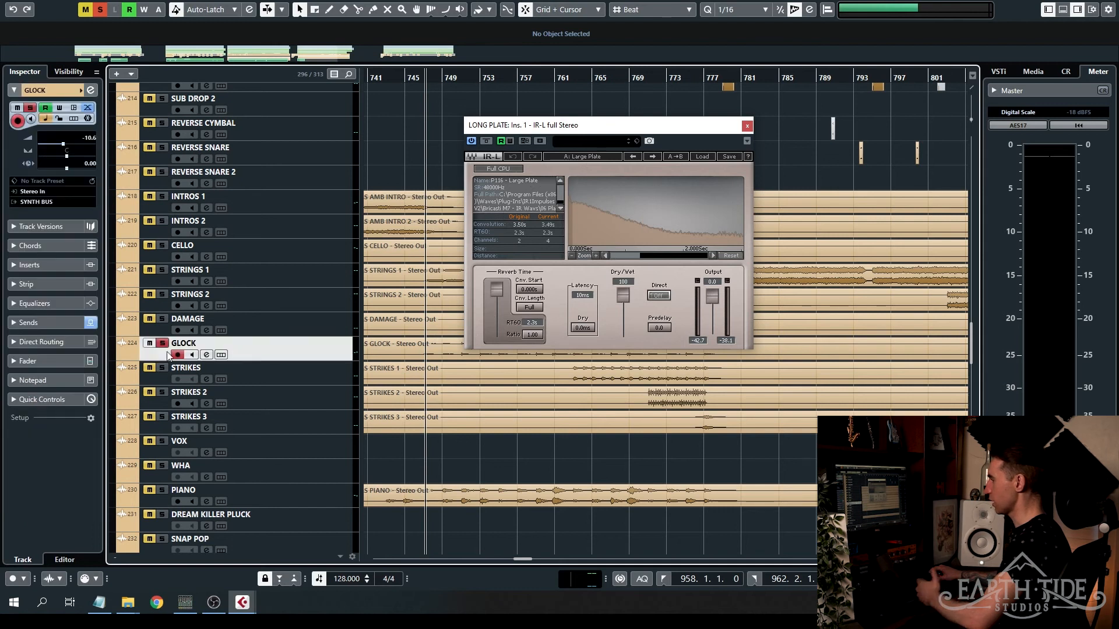
pyautogui.click(58, 324)
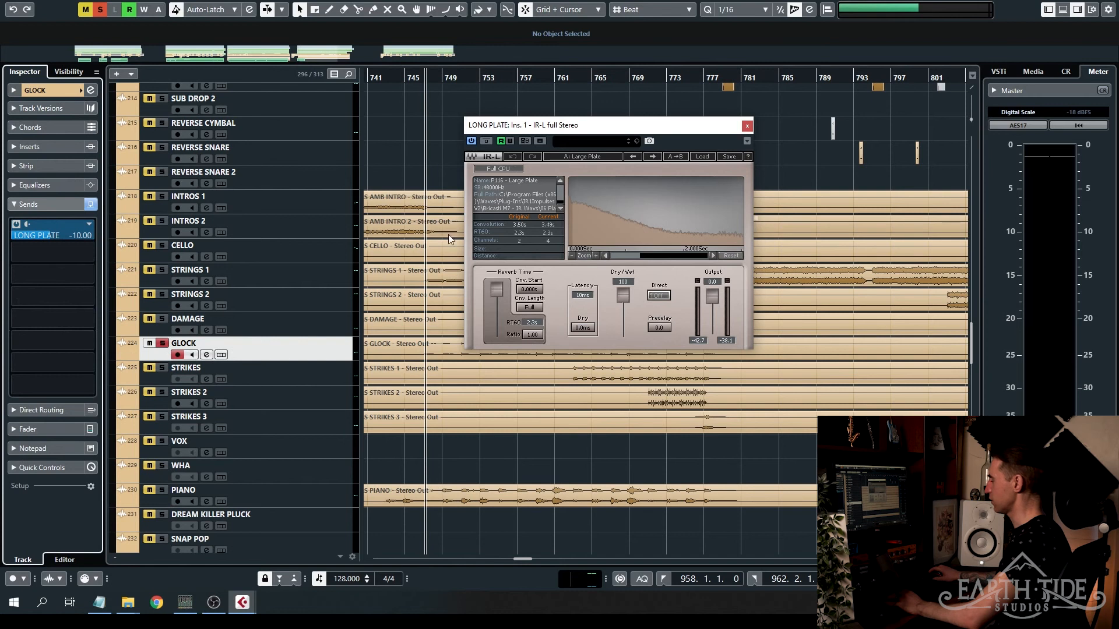
pyautogui.click(572, 78)
pyautogui.press('space')
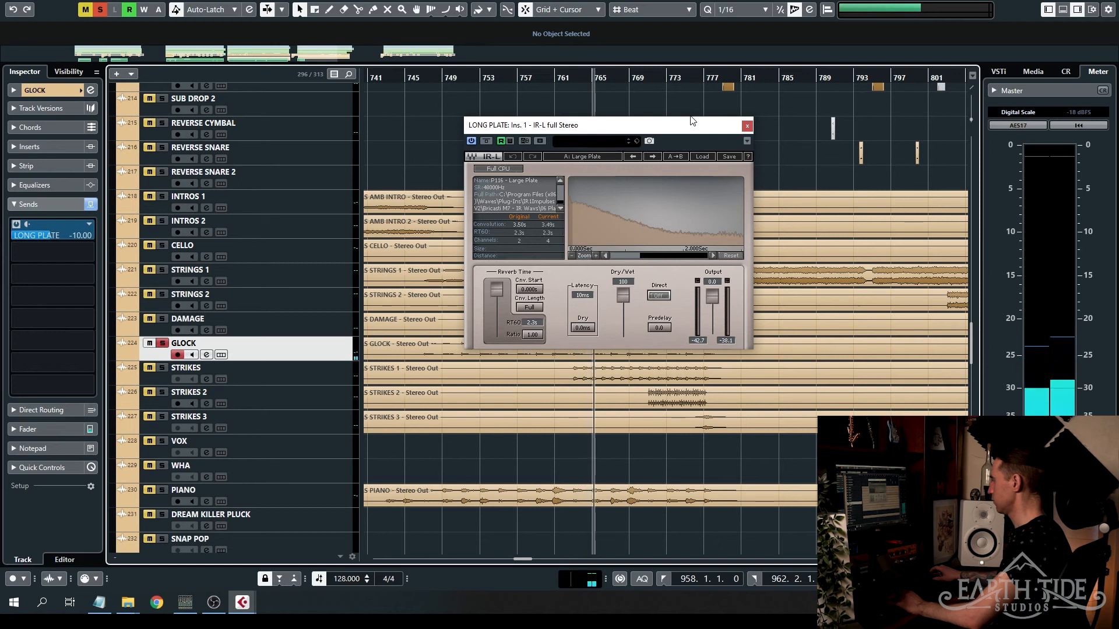
pyautogui.click(17, 226)
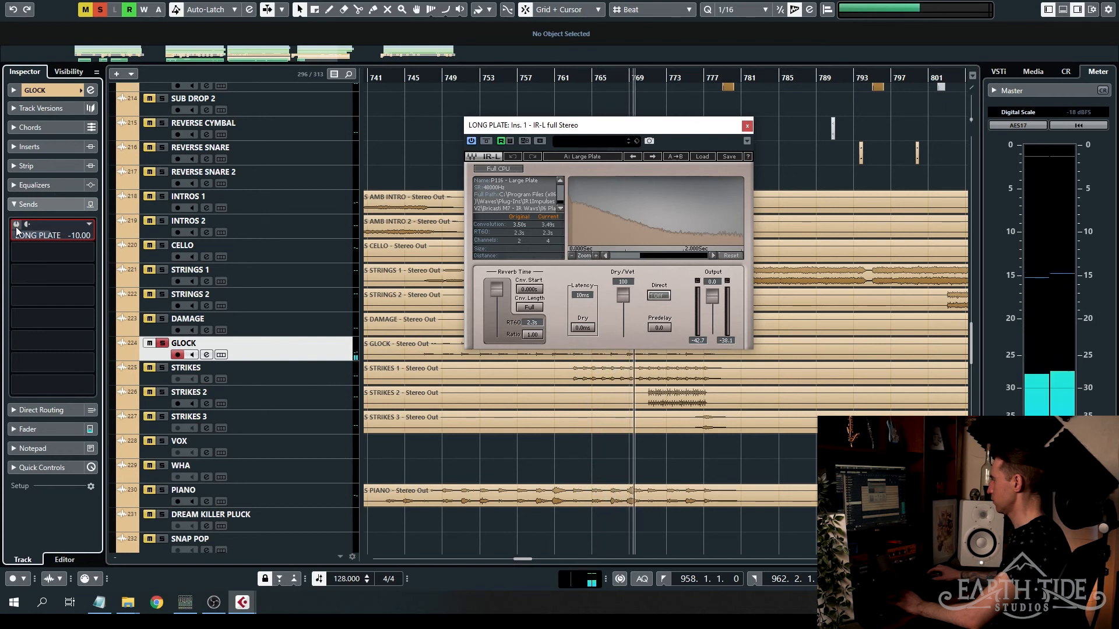
pyautogui.click(16, 231)
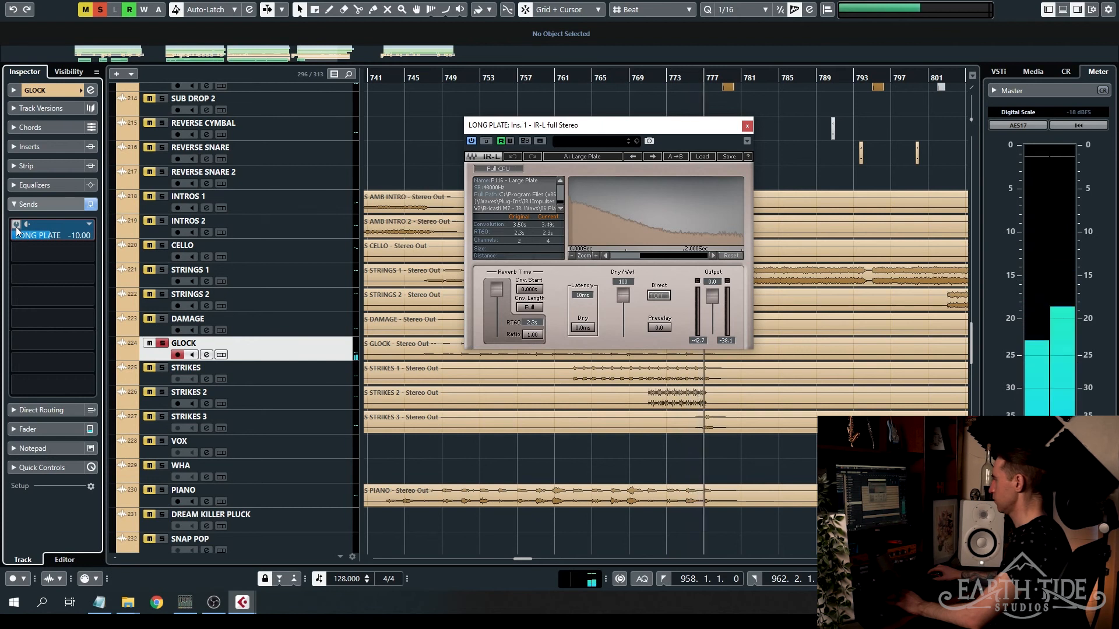
pyautogui.click(747, 126)
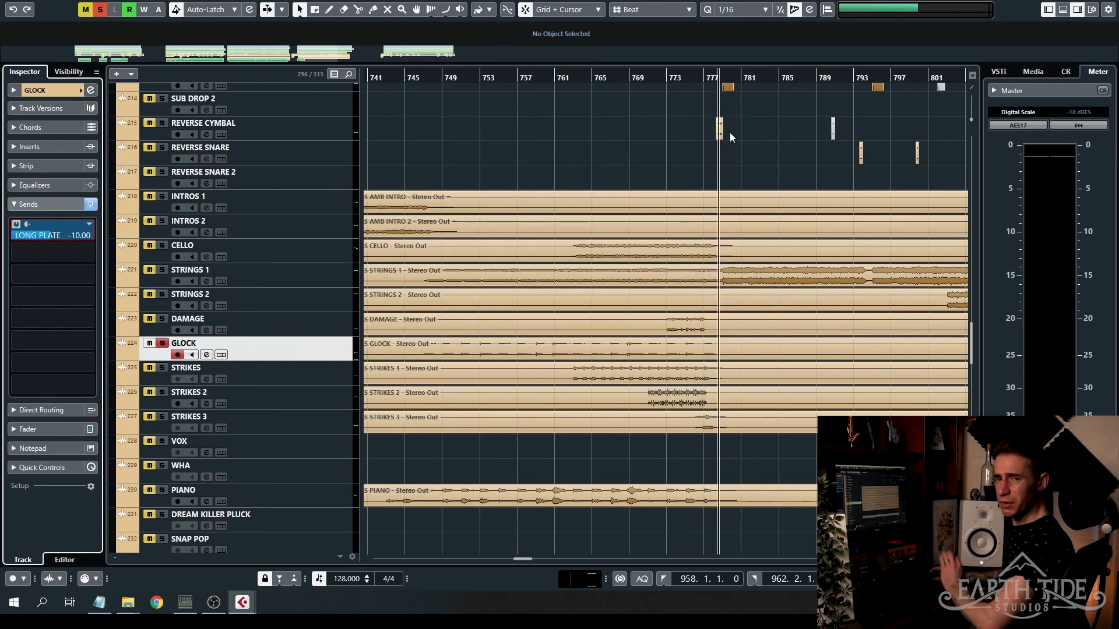
# Step: Clear all solo states and play the synth and orchestral layers together from about bar 761
pyautogui.click(542, 75)
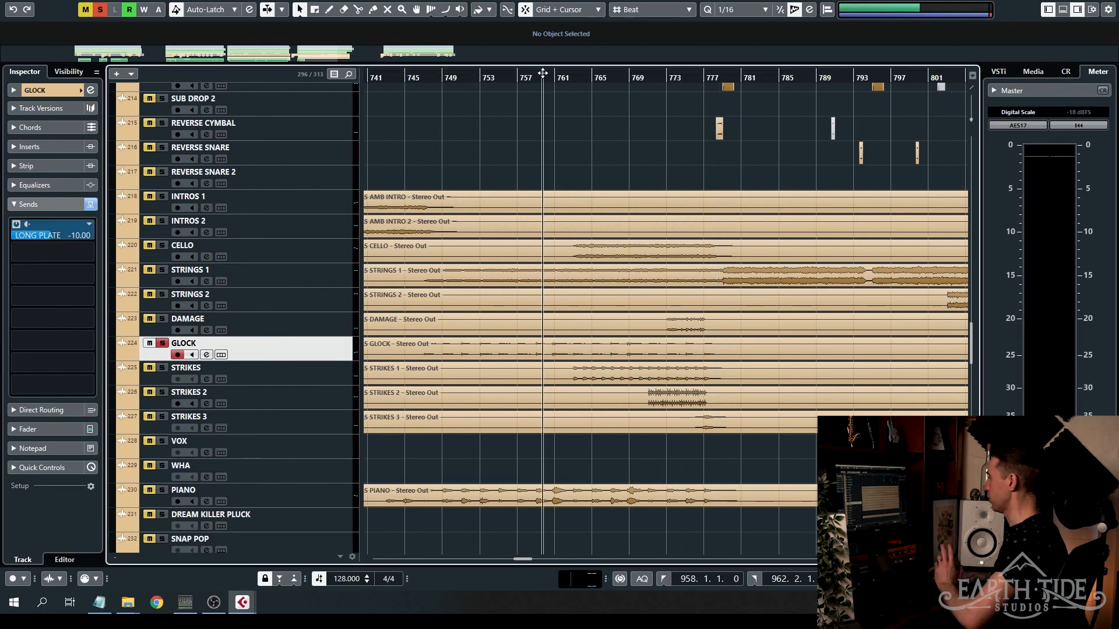
pyautogui.click(105, 11)
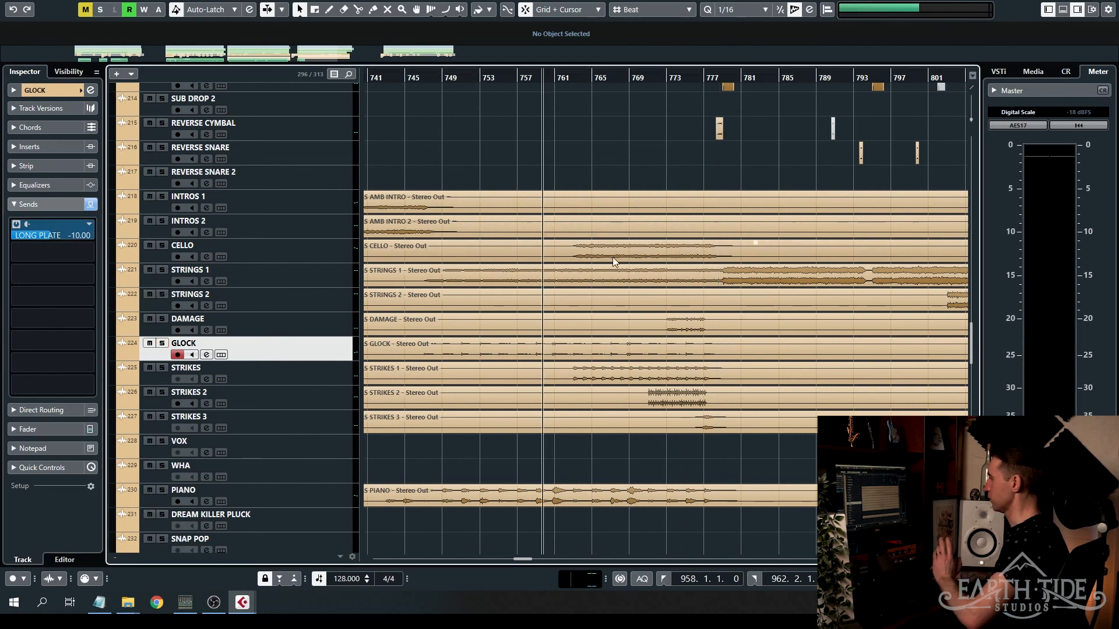
pyautogui.click(420, 76)
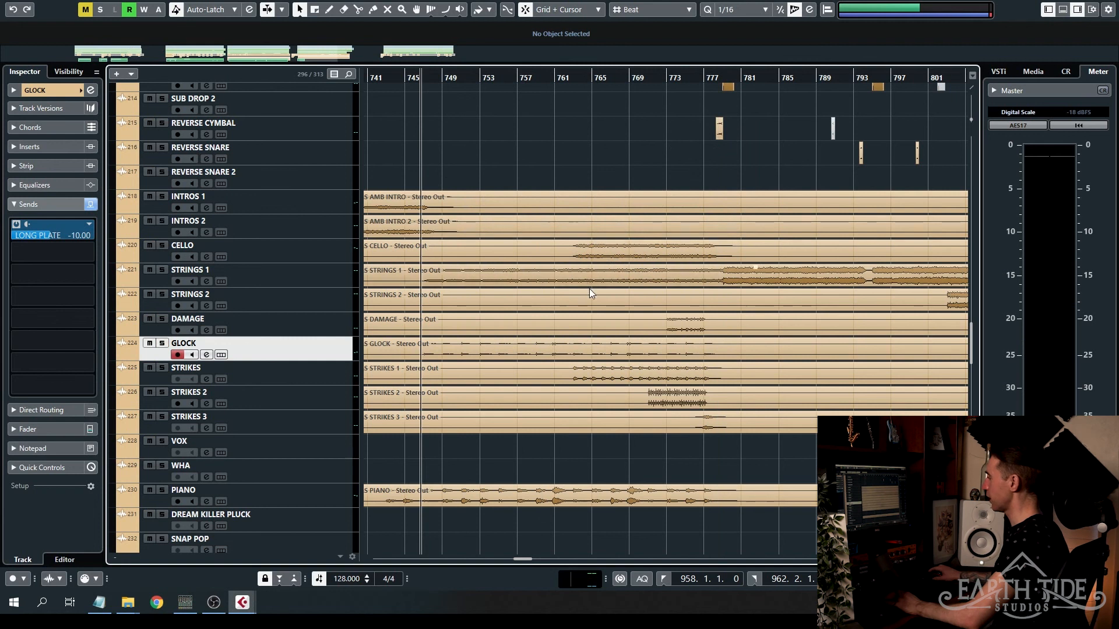
pyautogui.click(562, 78)
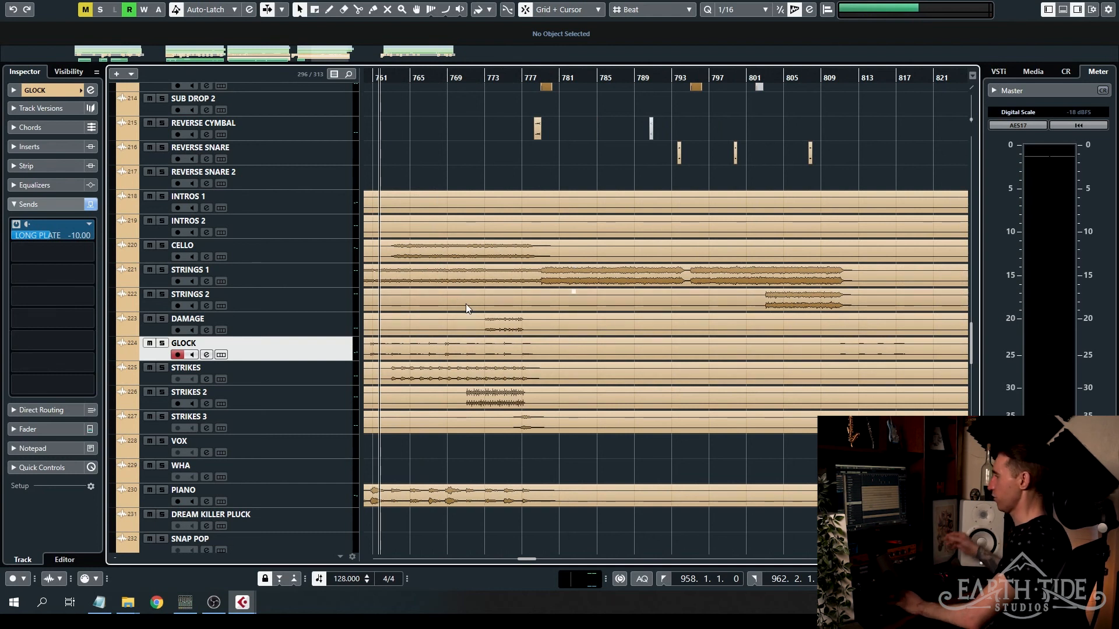
pyautogui.press('space')
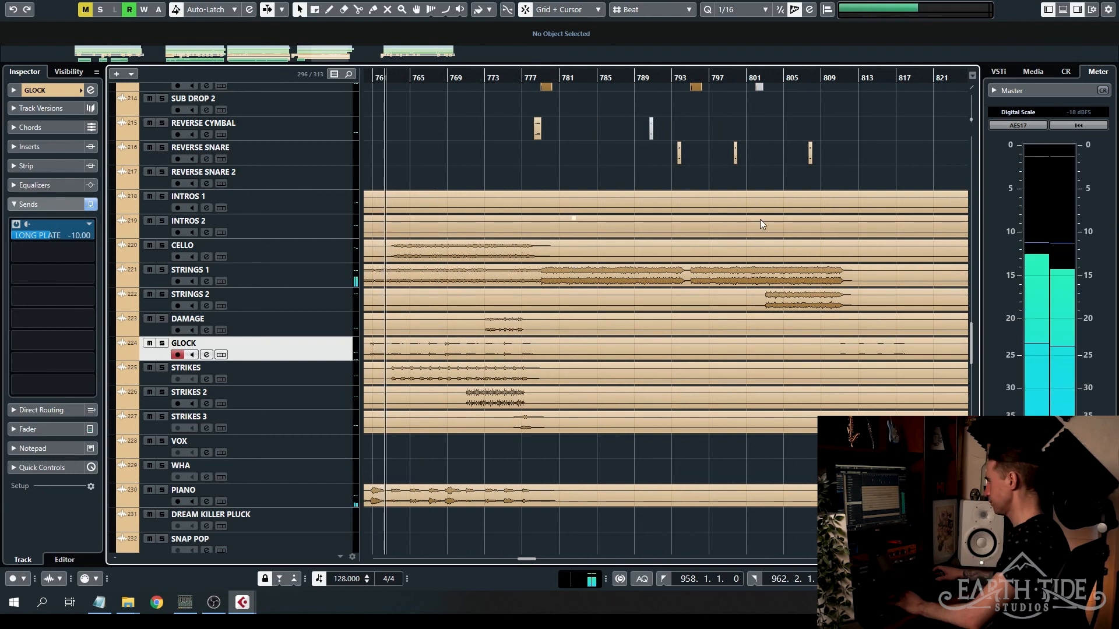